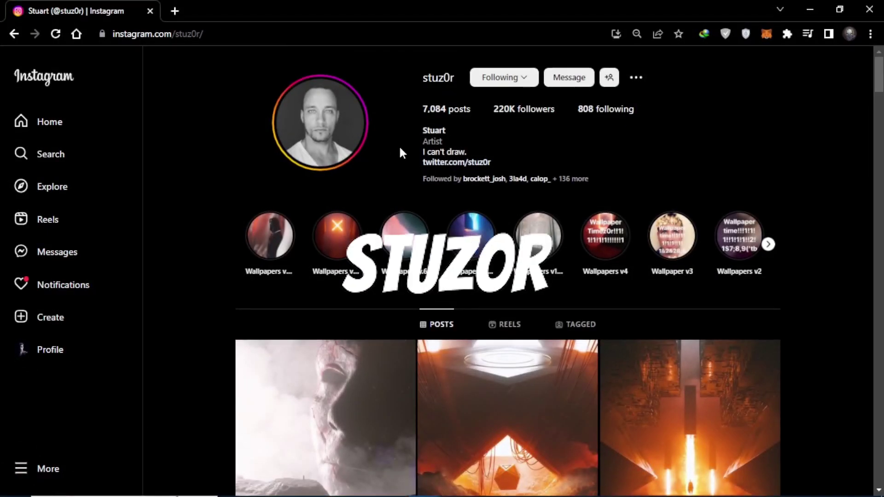
# Look through the posts on the artist's Instagram profile for artwork inspiration
pyautogui.scroll(-9, 437, 232)
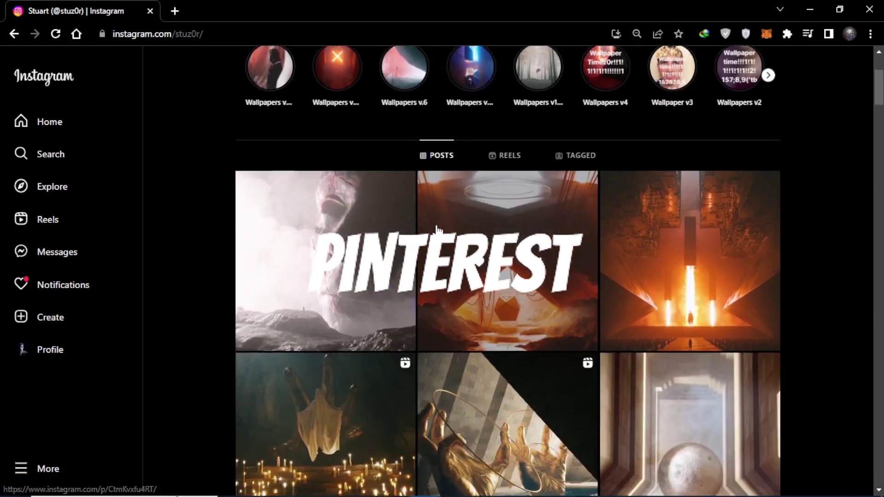
pyautogui.scroll(-5, 438, 230)
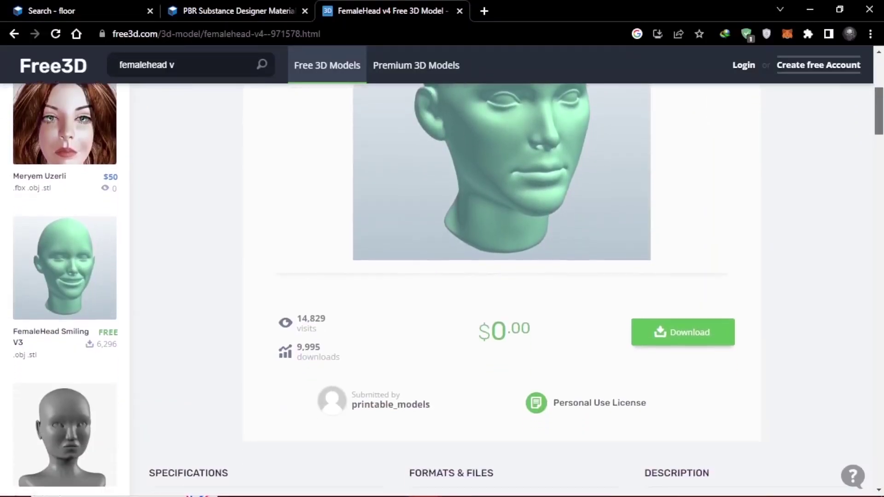
# Download the free FemaleHead v4 model from the Free3D page
pyautogui.scroll(3, 442, 290)
pyautogui.scroll(1, 442, 290)
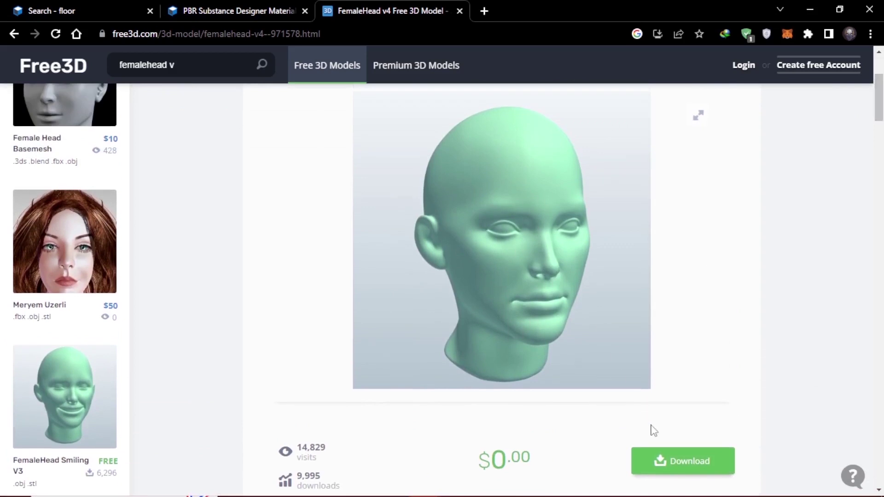
pyautogui.click(667, 463)
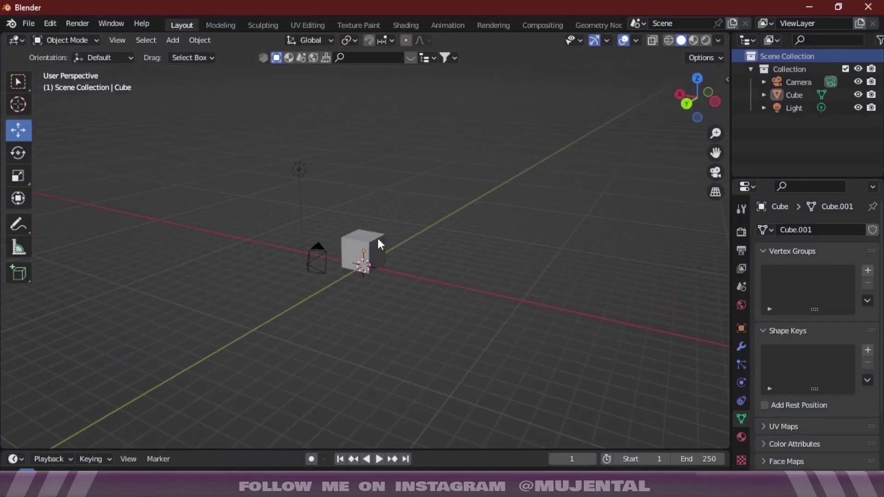
# Switch to Blender and delete the default cube from the scene
pyautogui.click(377, 238)
pyautogui.press('x')
pyautogui.click(378, 238)
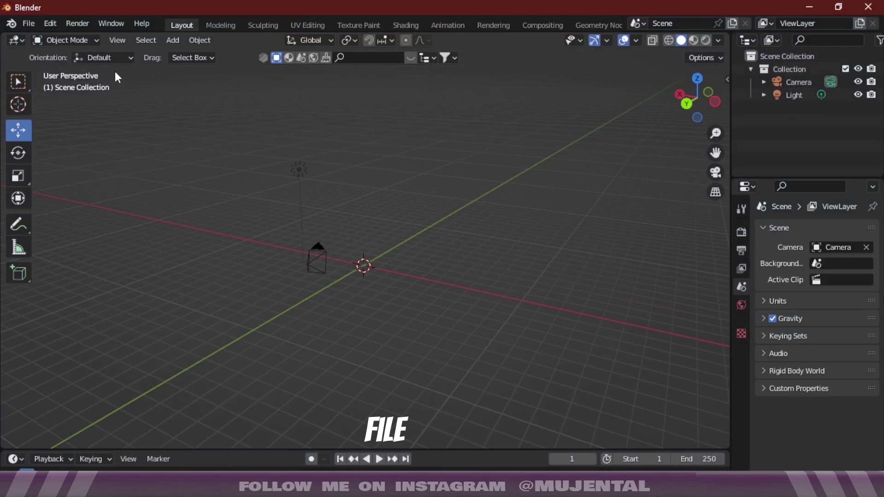
# Import the downloaded FemaleHead v4 model as a Wavefront OBJ file from the Blender models folder
pyautogui.click(28, 23)
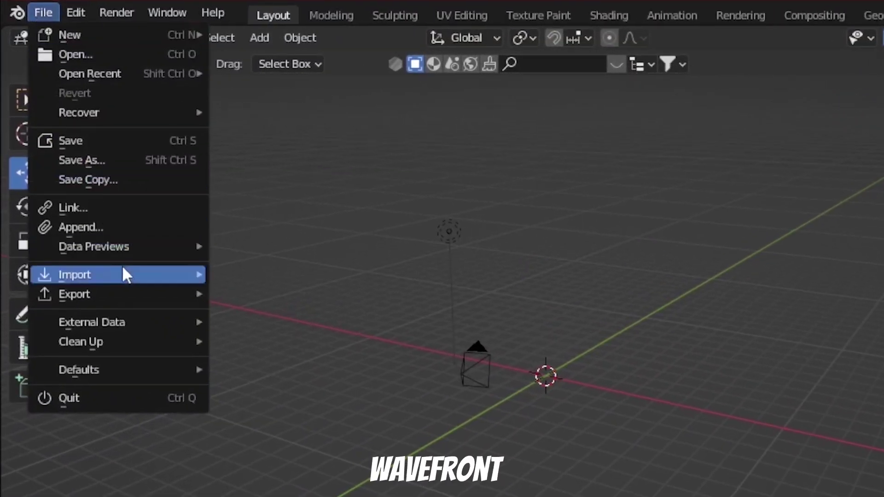
pyautogui.moveTo(125, 275)
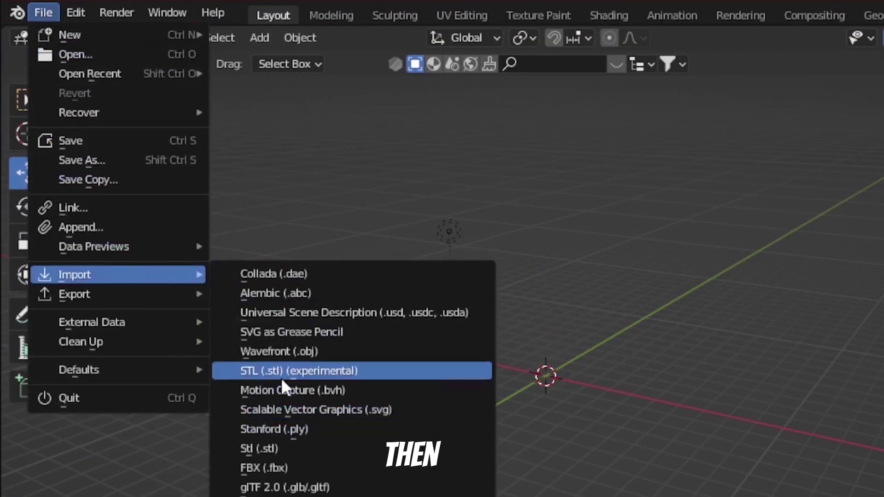
pyautogui.click(279, 351)
pyautogui.moveTo(624, 135); pyautogui.dragTo(629, 173)
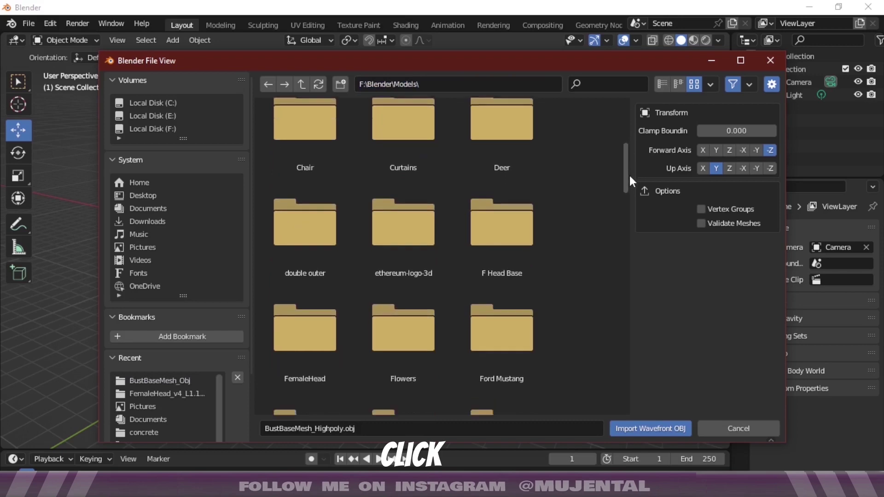
pyautogui.doubleClick(525, 221)
pyautogui.doubleClick(304, 147)
pyautogui.click(304, 147)
pyautogui.click(651, 428)
# Scale the imported head down and rotate it 90° around the X axis so that it stands upright
pyautogui.scroll(-3, 580, 173)
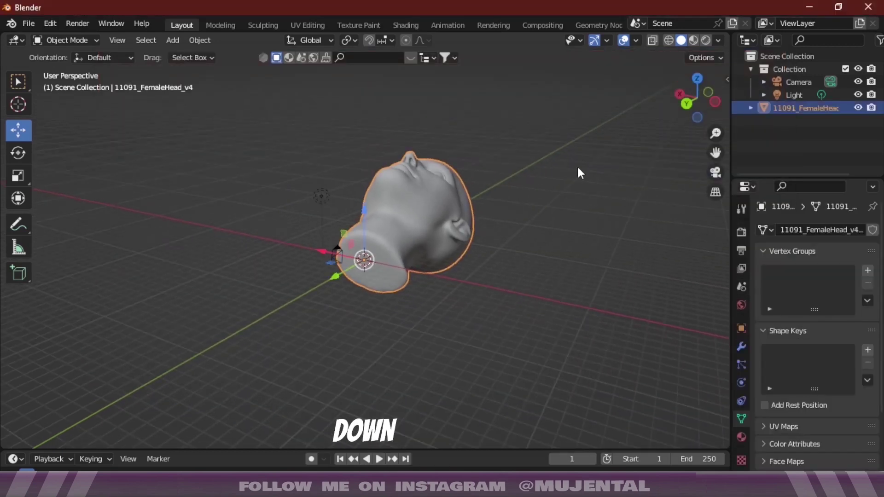
pyautogui.click(436, 233)
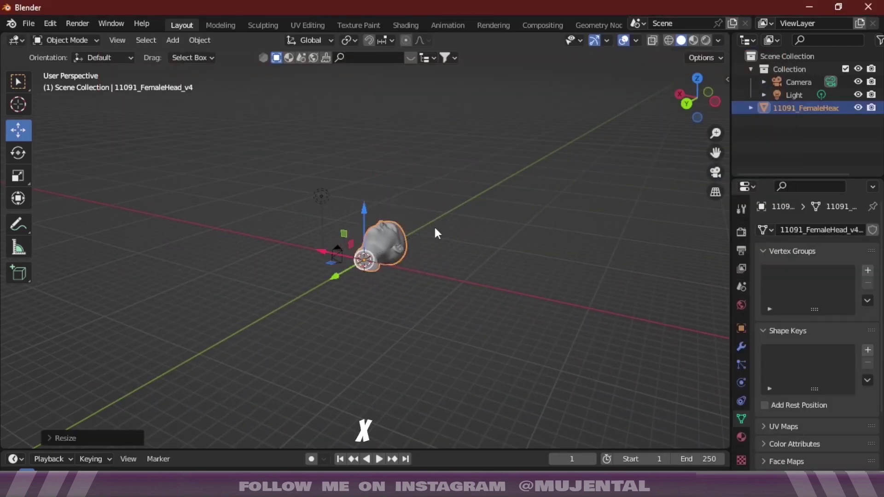
pyautogui.scroll(5, 437, 234)
pyautogui.scroll(-2, 607, 184)
pyautogui.write('r')
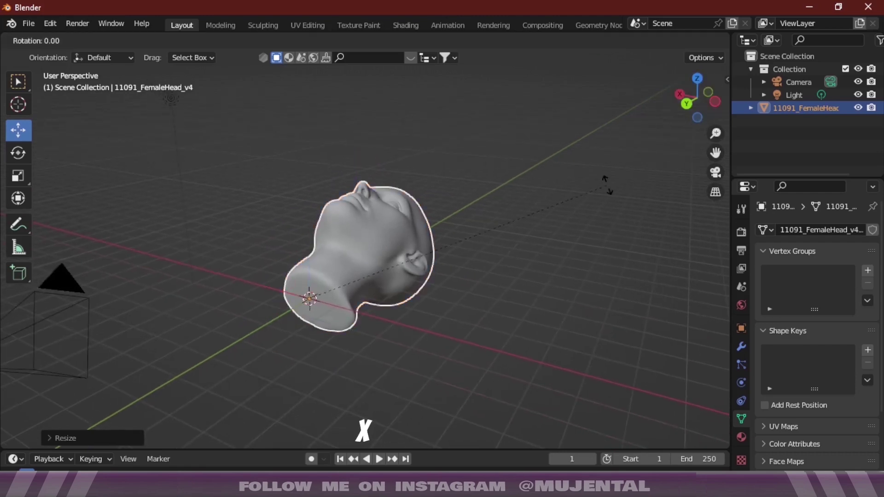
pyautogui.write('90')
pyautogui.press('Return')
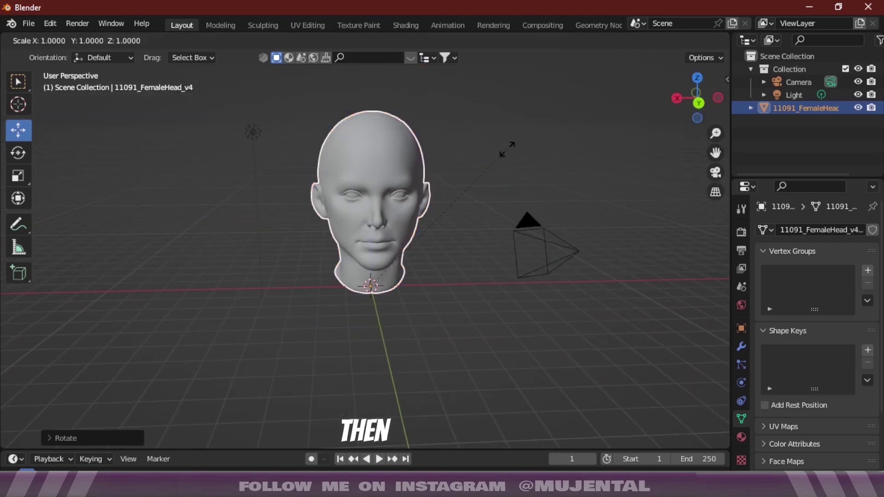
pyautogui.press('F3')
pyautogui.write('cell')
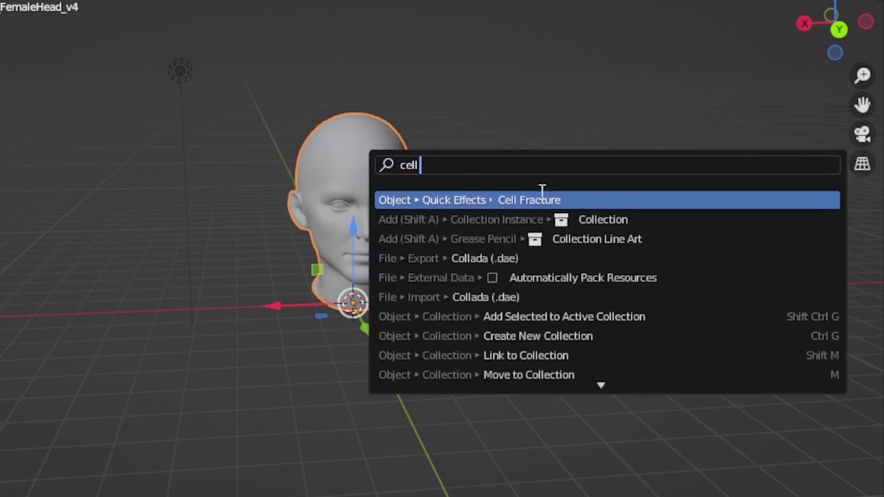
pyautogui.press('Escape')
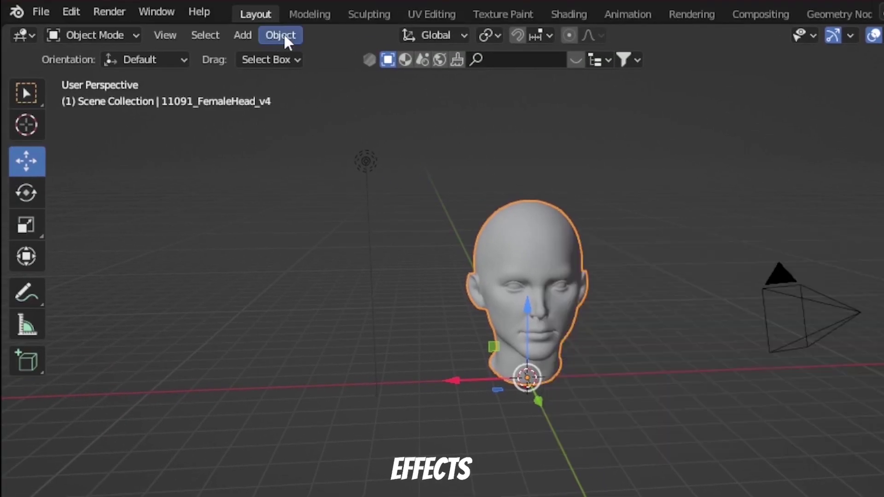
# Shatter the head with the Cell Fracture quick effect, keeping Own Particles as point source and a source limit of 100
pyautogui.click(282, 35)
pyautogui.moveTo(381, 484)
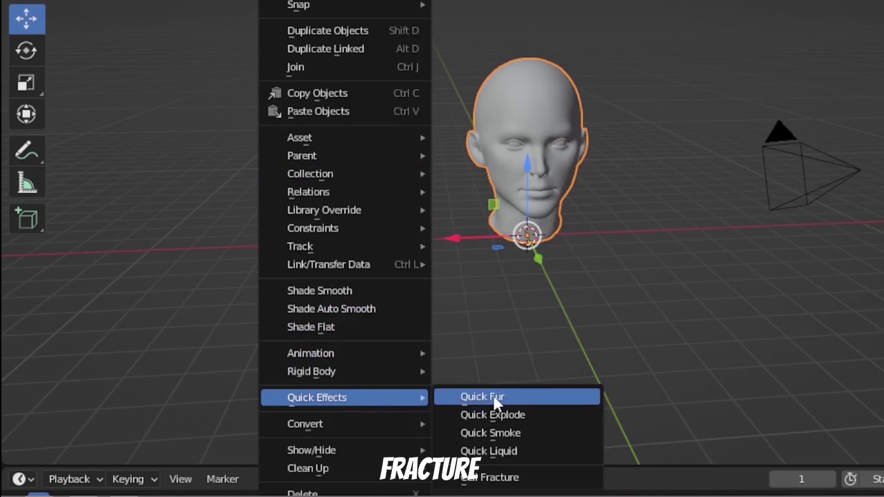
pyautogui.click(505, 477)
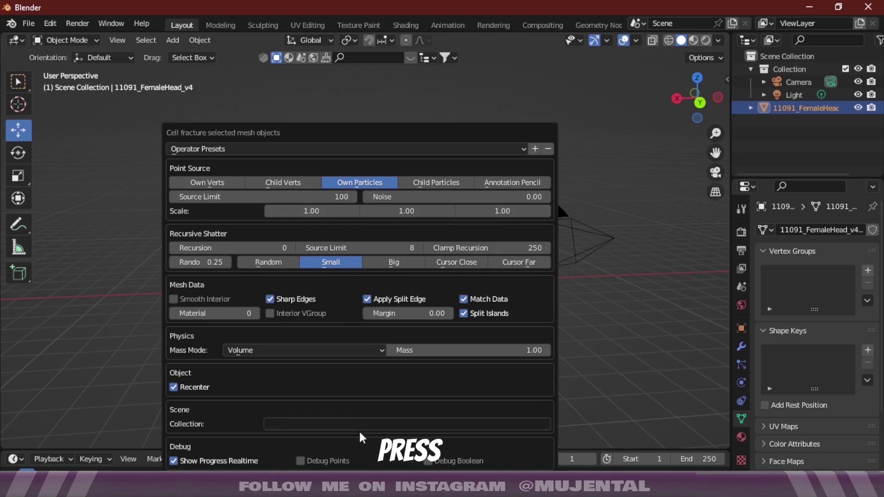
pyautogui.press('Return')
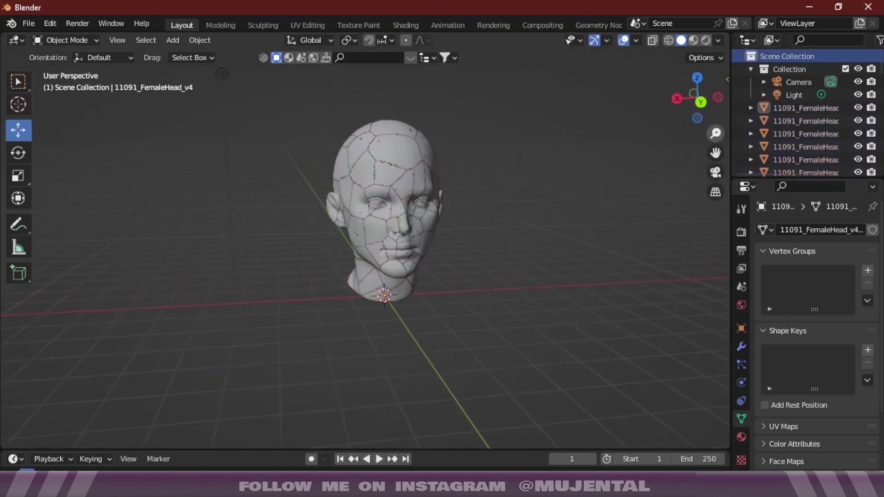
# Hide the original unfractured head in both the viewport and renders
pyautogui.moveTo(716, 133); pyautogui.dragTo(715, 107)
pyautogui.moveTo(716, 152); pyautogui.dragTo(641, 233)
pyautogui.click(858, 108)
pyautogui.click(871, 108)
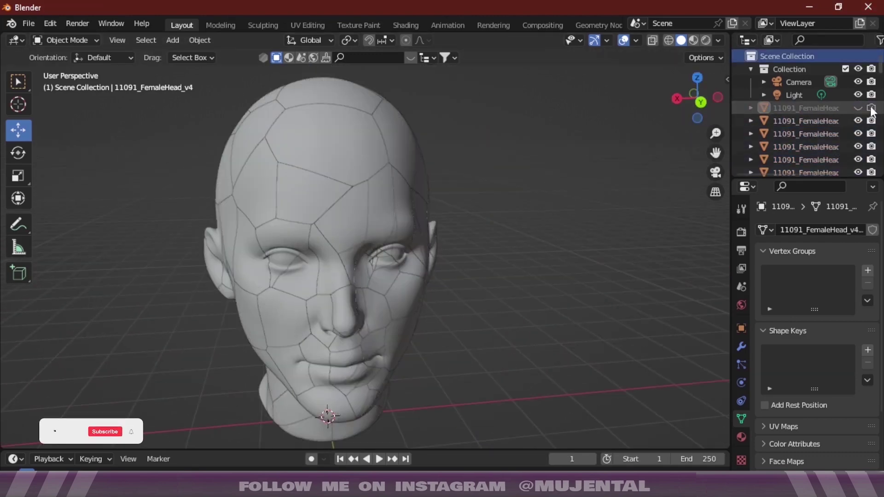
# Pull a crown piece and a temple piece out of the fractured head to check the split, undoing each move
pyautogui.moveTo(716, 133); pyautogui.dragTo(715, 155)
pyautogui.click(357, 168)
pyautogui.moveTo(341, 156); pyautogui.dragTo(341, 109)
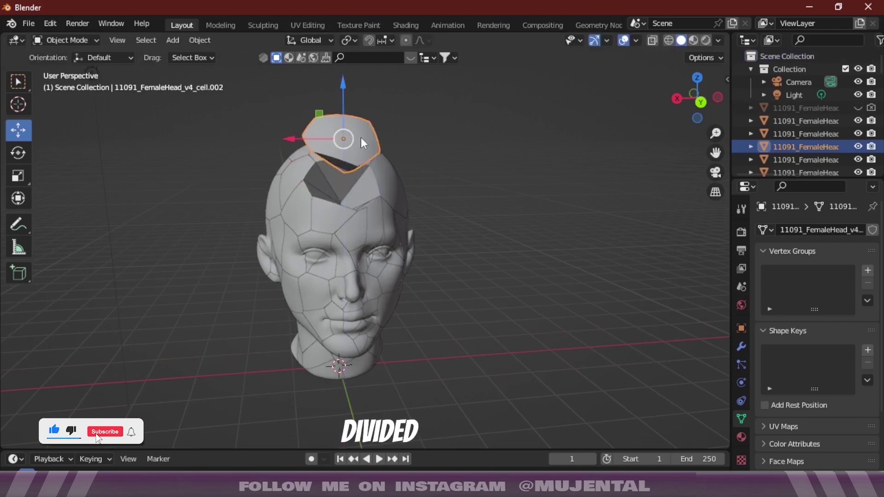
pyautogui.hotkey('ctrl', 'z')
pyautogui.moveTo(697, 98); pyautogui.dragTo(737, 98)
pyautogui.click(484, 208)
pyautogui.moveTo(514, 212); pyautogui.dragTo(382, 213)
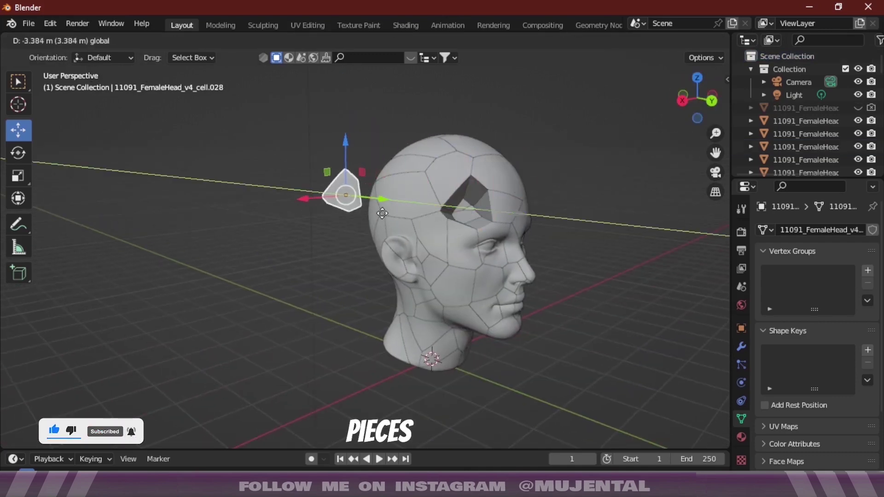
pyautogui.hotkey('ctrl', 'z')
pyautogui.click(585, 156)
pyautogui.moveTo(697, 98)
pyautogui.mouseDown()
pyautogui.moveTo(647, 98)
pyautogui.moveTo(688, 100)
pyautogui.mouseUp()
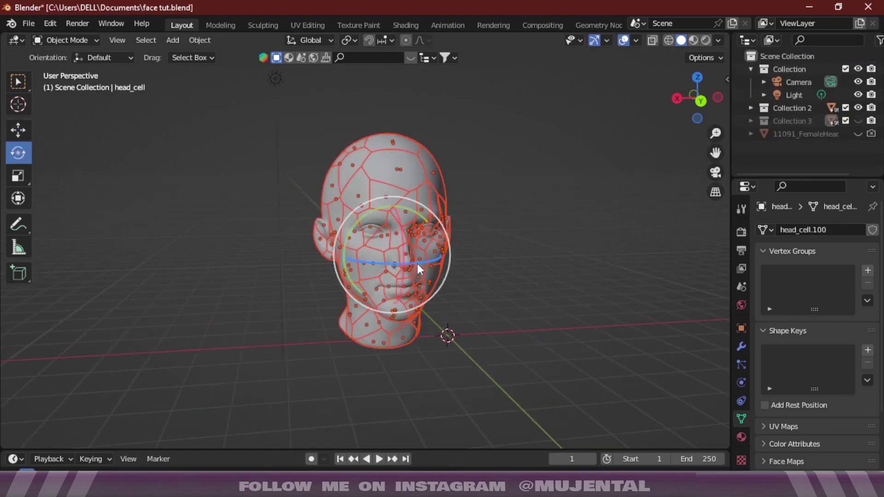
pyautogui.moveTo(412, 256); pyautogui.dragTo(416, 262)
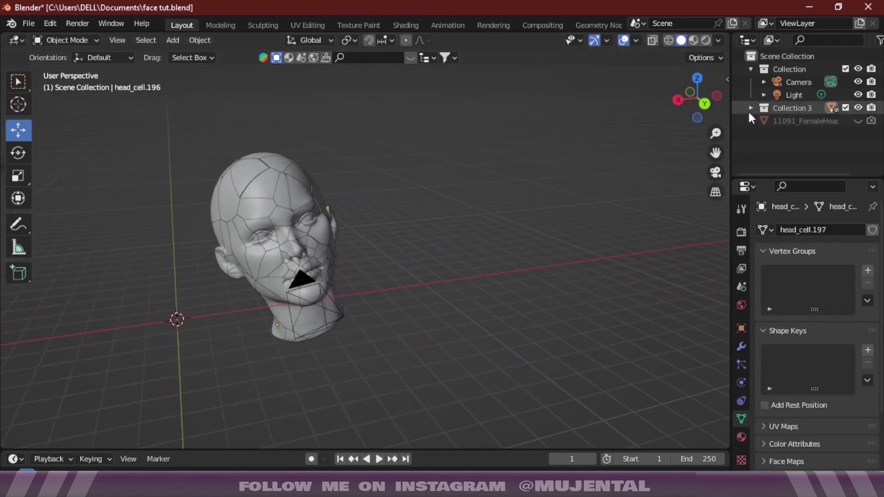
# Select all head_cell pieces in Collection 3, from head_cell to head_cell.200, and join them into one object
pyautogui.click(750, 108)
pyautogui.click(798, 119)
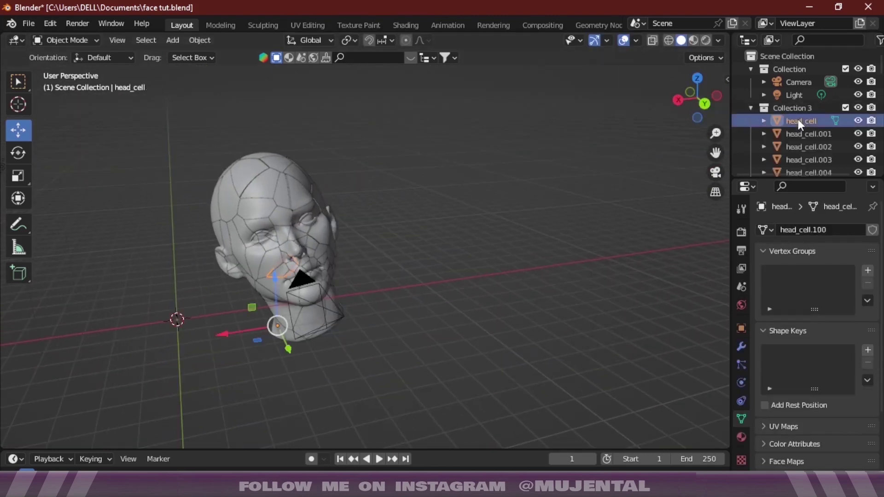
pyautogui.moveTo(880, 69); pyautogui.dragTo(880, 166)
pyautogui.keyDown('shift'); pyautogui.click(805, 138); pyautogui.keyUp('shift')
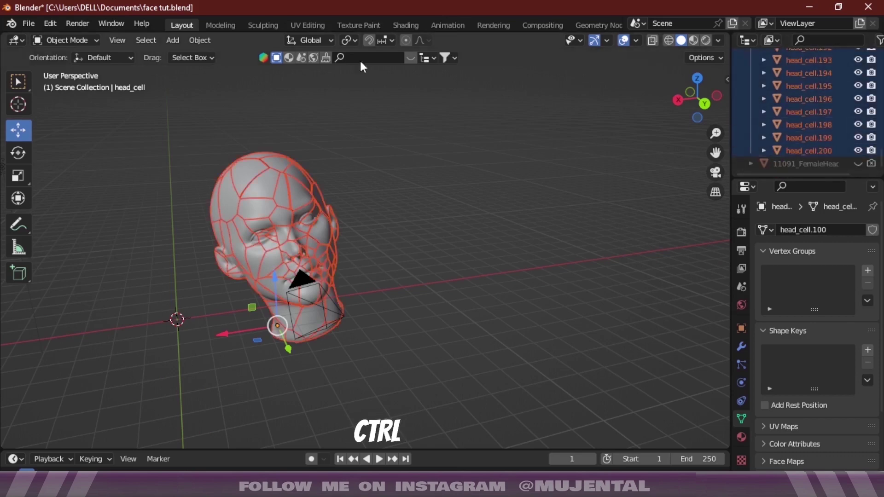
pyautogui.click(290, 39)
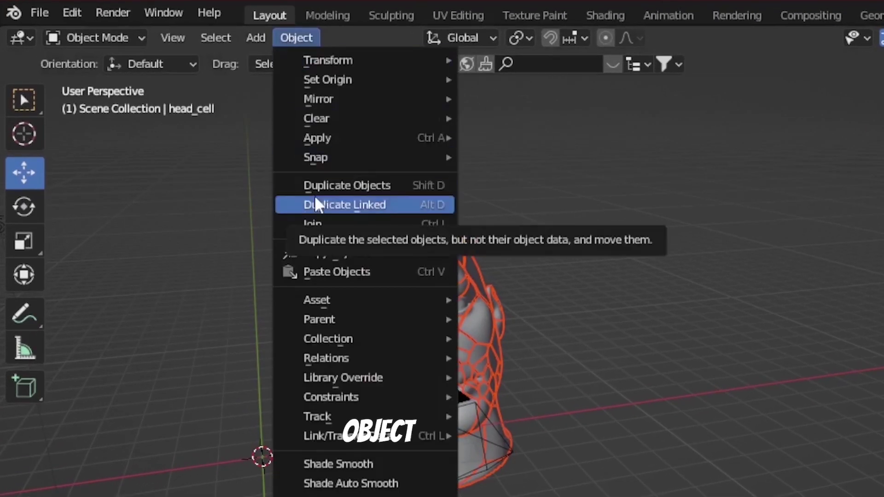
pyautogui.click(378, 223)
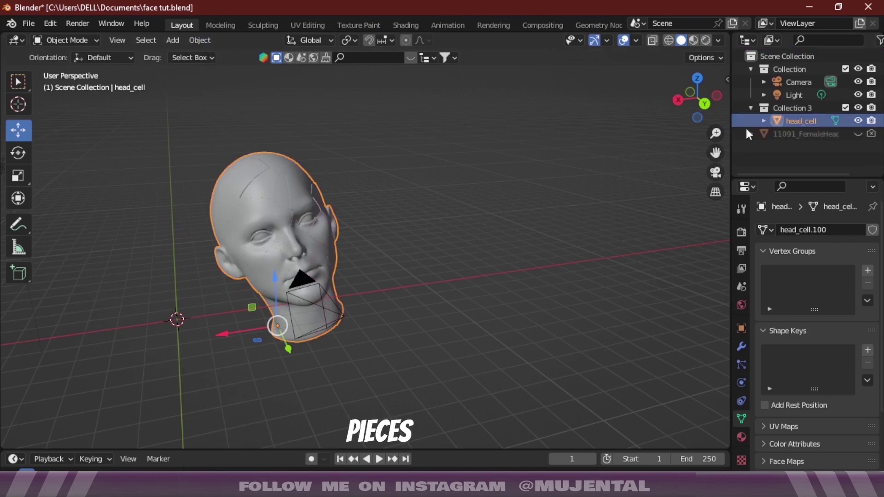
# Raise the joined head and shift it along the X axis towards the world origin
pyautogui.moveTo(276, 294); pyautogui.dragTo(277, 262)
pyautogui.moveTo(224, 301); pyautogui.dragTo(172, 309)
pyautogui.click(405, 221)
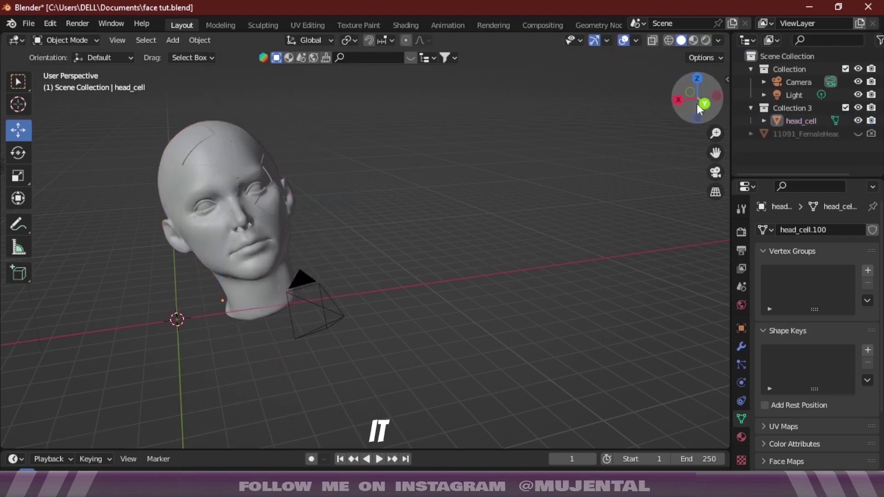
pyautogui.moveTo(700, 109); pyautogui.dragTo(697, 115)
pyautogui.click(265, 221)
pyautogui.moveTo(239, 285); pyautogui.dragTo(193, 291)
pyautogui.click(372, 224)
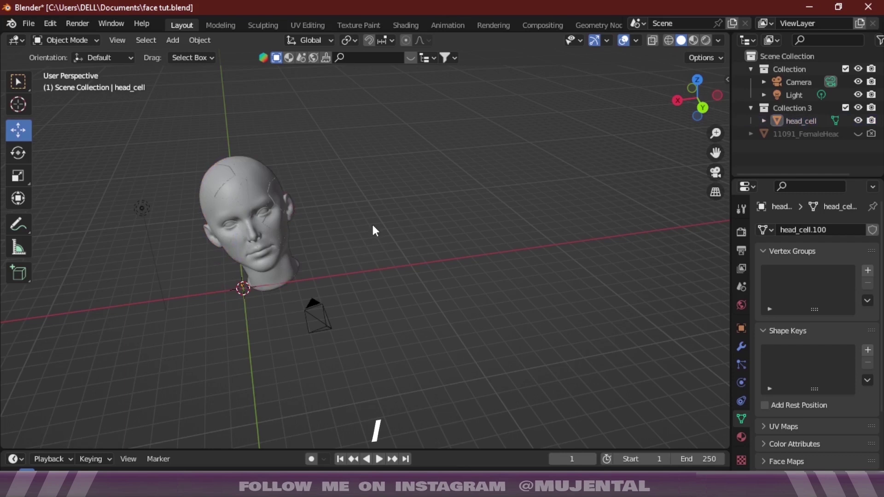
# Add a mesh plane at the world origin and scale it up by a factor of 10
pyautogui.hotkey('shift', 'a')
pyautogui.moveTo(372, 224)
pyautogui.click(422, 224)
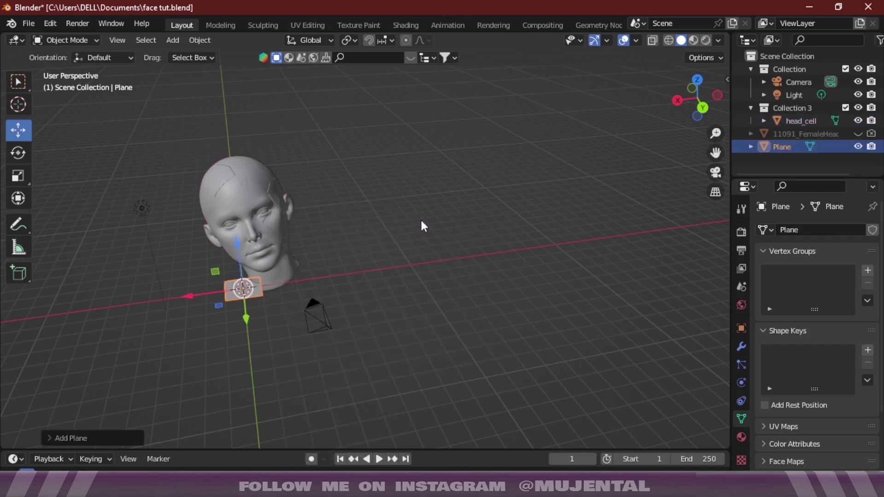
pyautogui.write('s')
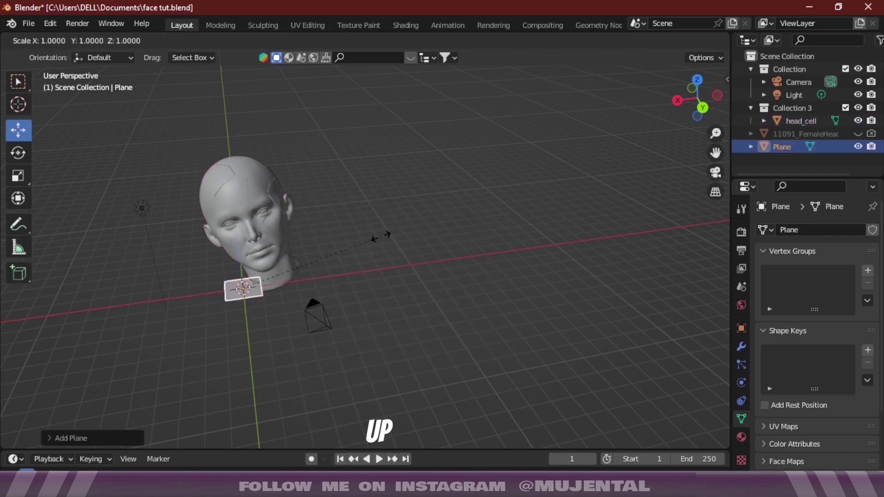
pyautogui.write('10')
pyautogui.press('Return')
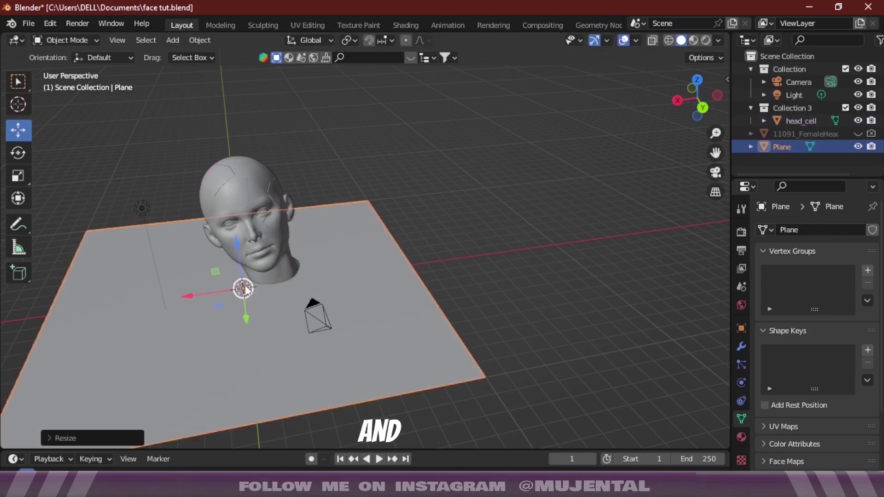
# Shift the plane along the X axis to centre it beneath the head
pyautogui.moveTo(214, 289); pyautogui.dragTo(244, 286)
pyautogui.click(679, 185)
pyautogui.moveTo(679, 185); pyautogui.dragTo(659, 176, button='middle')
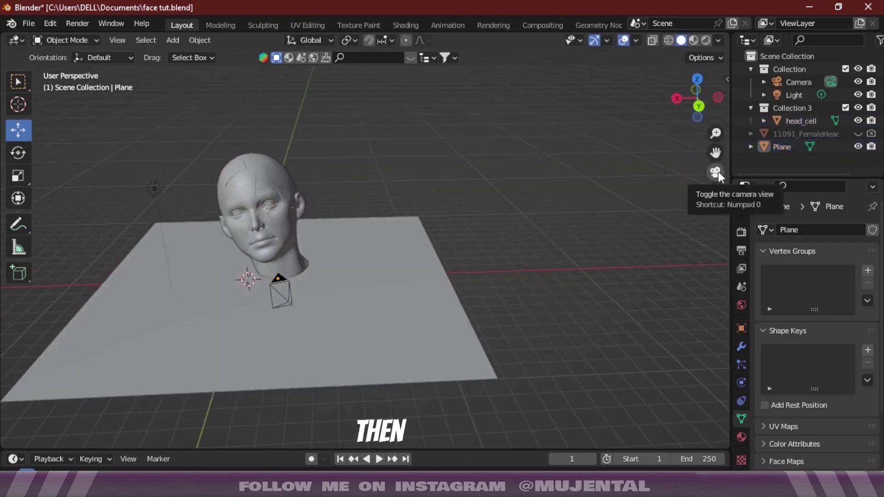
# Switch to the camera view, lock the camera to the view and reposition it to frame the whole head within the portrait frame
pyautogui.click(716, 172)
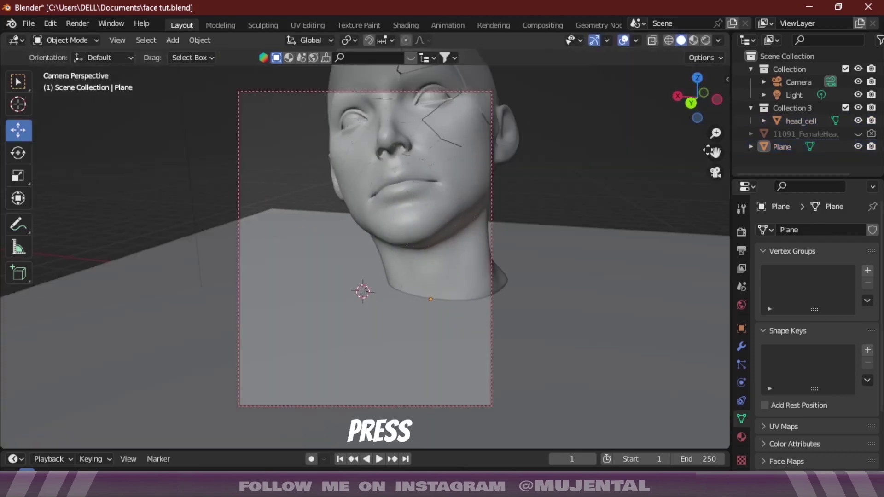
pyautogui.press('n')
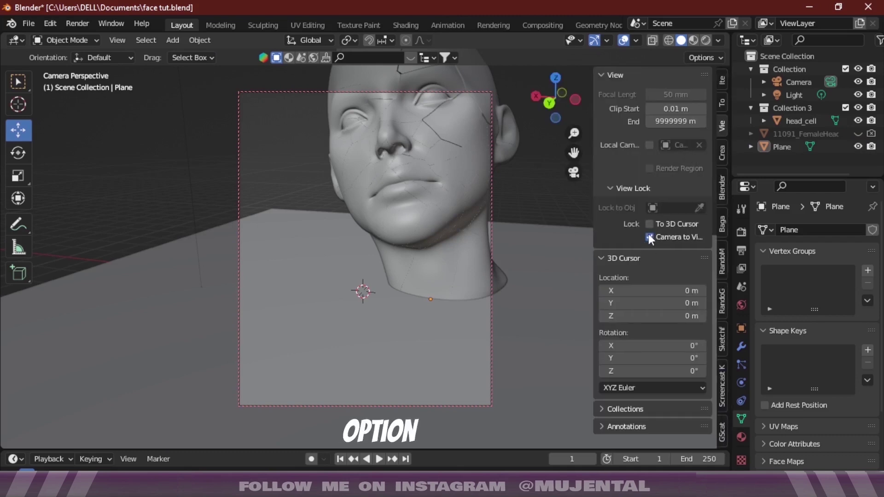
pyautogui.press('n')
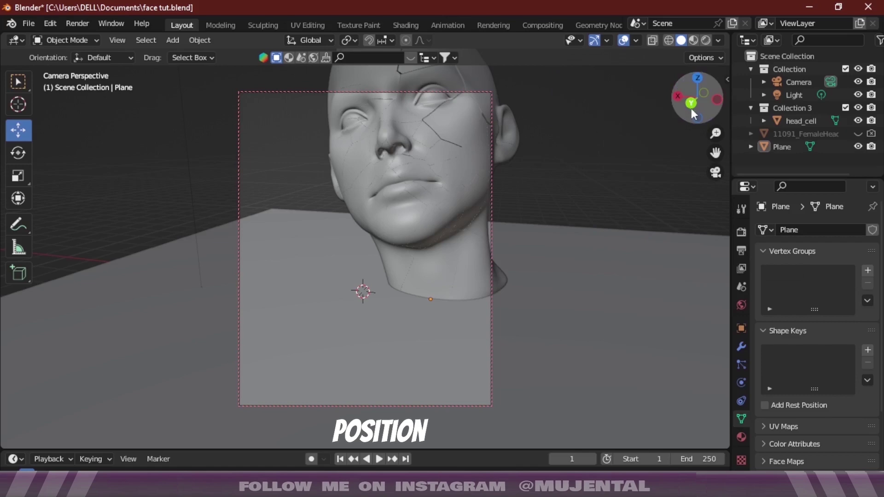
pyautogui.moveTo(693, 113); pyautogui.dragTo(711, 105)
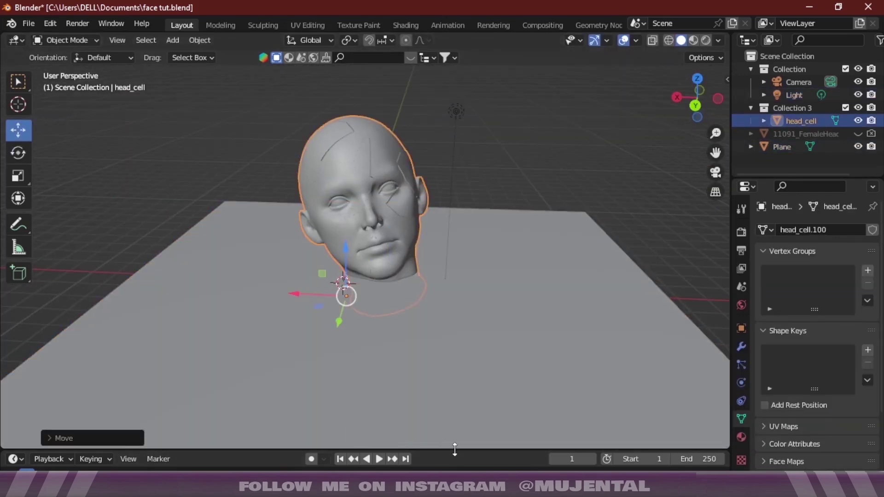
# Open a Shader Editor below the viewport and create a new material for the cell-fractured head
pyautogui.moveTo(454, 449); pyautogui.dragTo(485, 240)
pyautogui.click(13, 251)
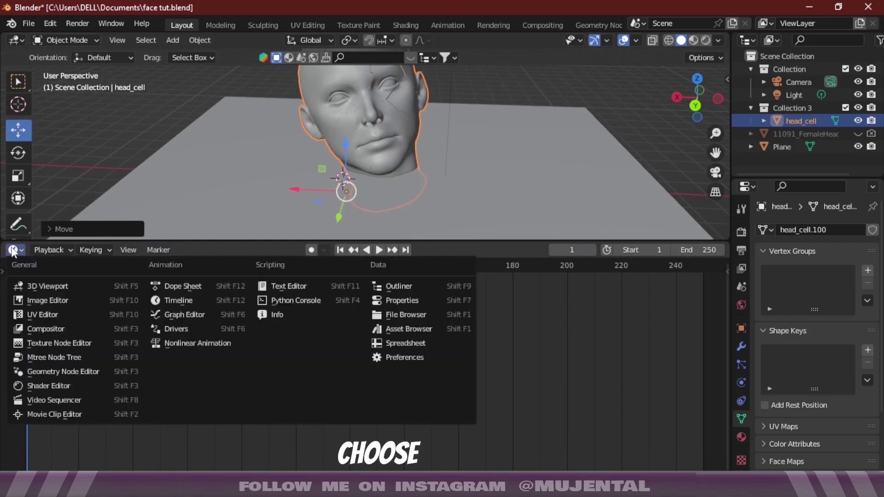
pyautogui.click(46, 383)
pyautogui.click(394, 252)
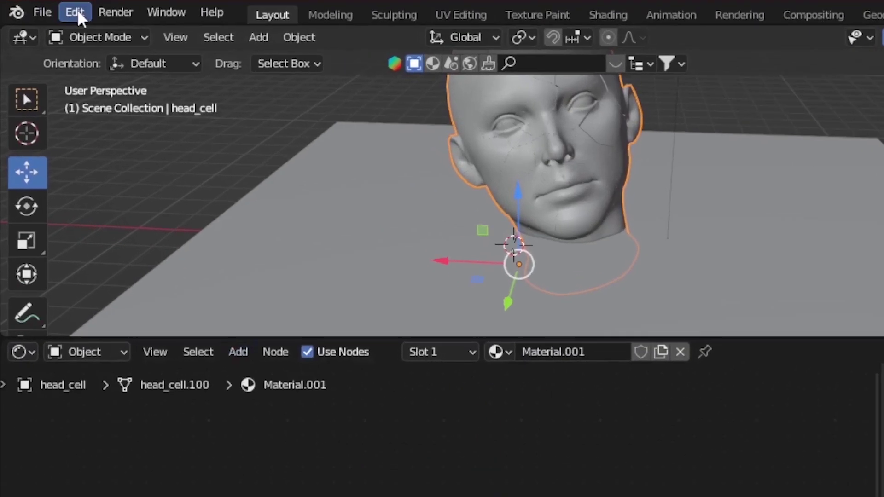
# Search the add-on preferences for node, check that Node Wrangler is enabled, and close the preferences
pyautogui.click(51, 23)
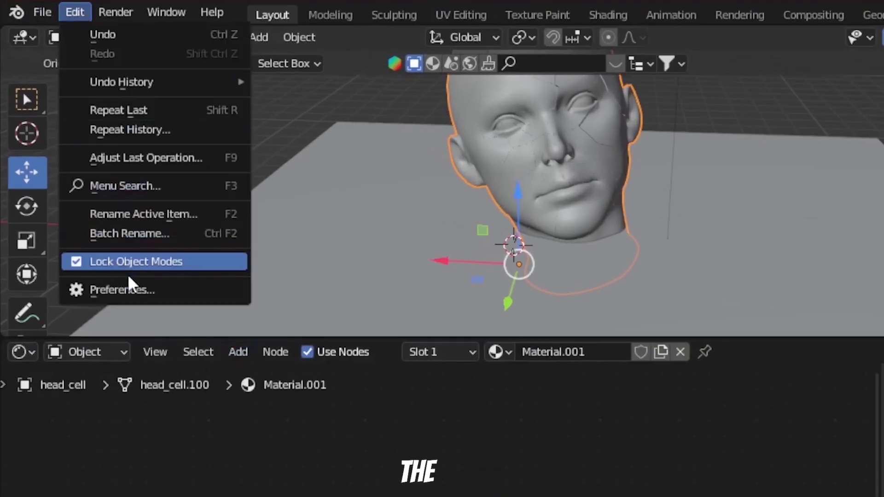
pyautogui.click(129, 289)
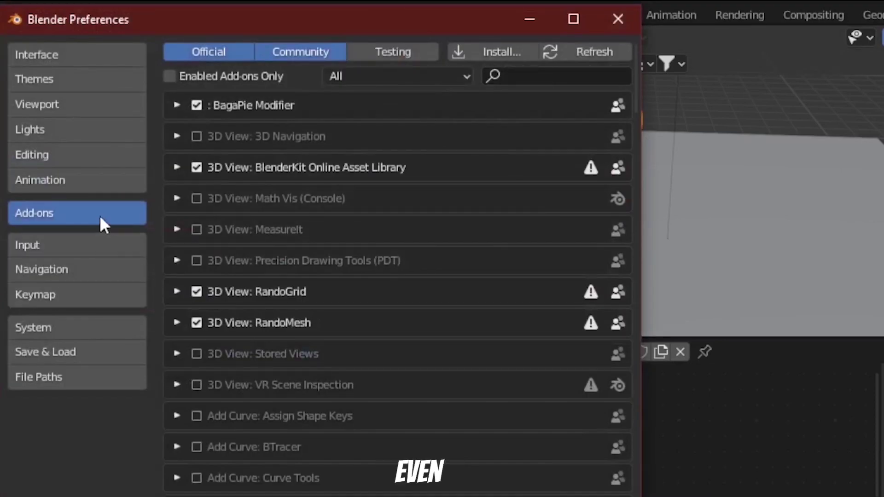
pyautogui.click(554, 73)
pyautogui.write('node')
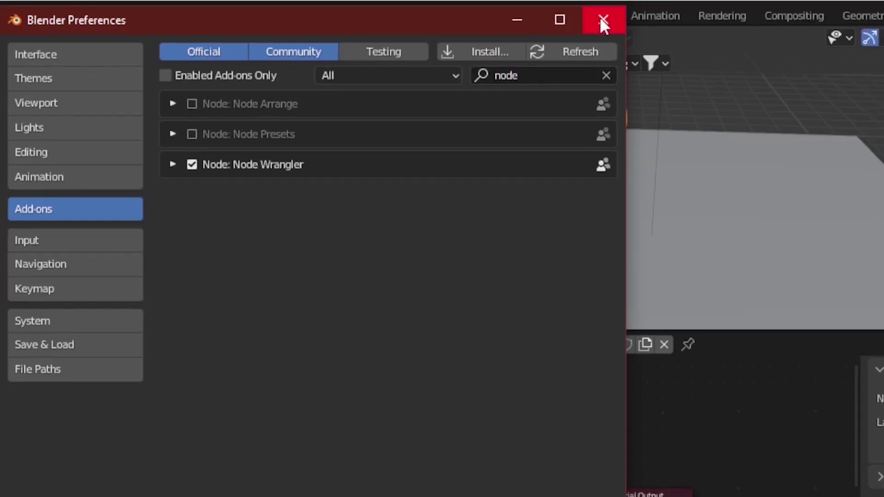
pyautogui.click(601, 19)
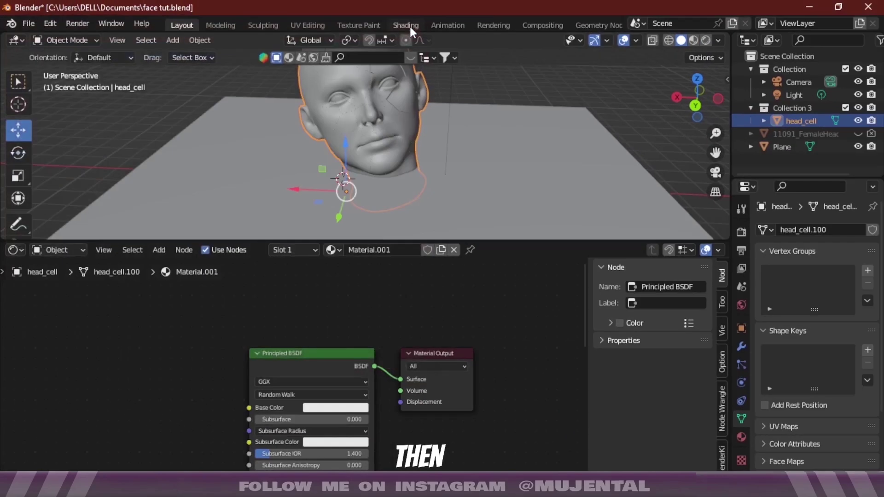
# Start Node Wrangler's Principled Texture Setup on the head's Principled BSDF node and browse to local disk F
pyautogui.click(321, 354)
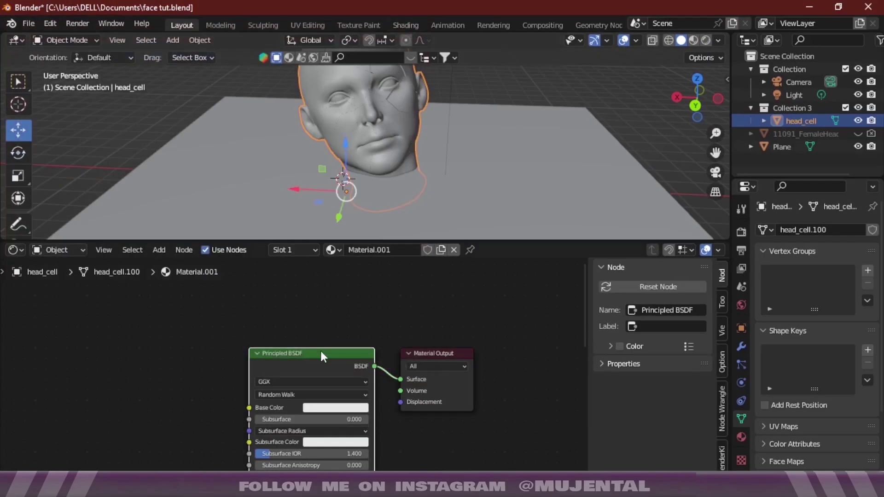
pyautogui.hotkey('ctrl', 'shift', 't')
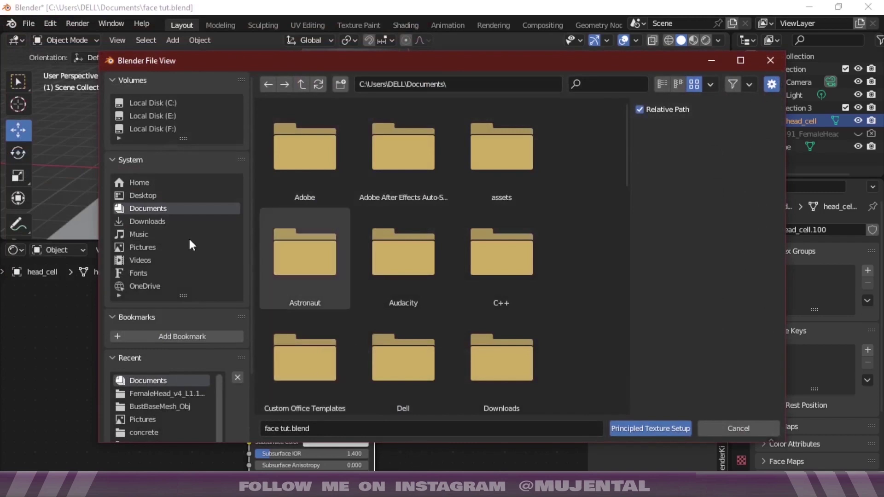
pyautogui.click(180, 127)
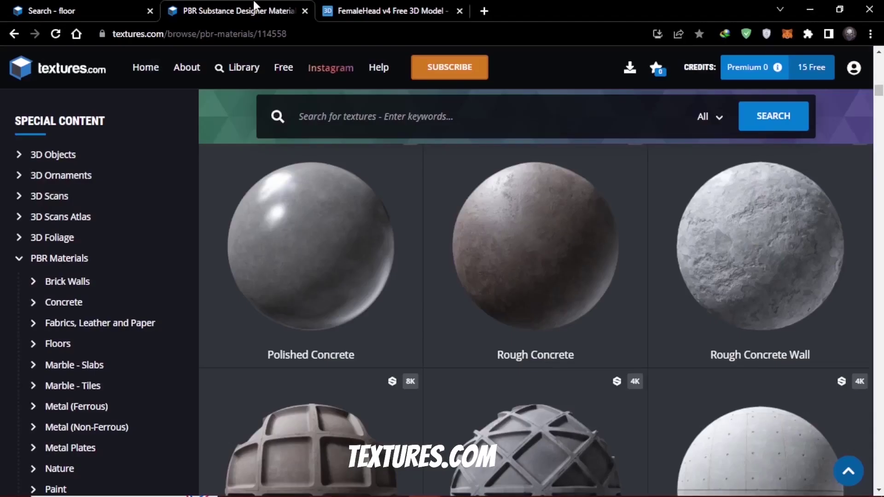
# Switch to textures.com in the browser and examine the Rough Concrete Wall material's maps and preview renders
pyautogui.click(770, 258)
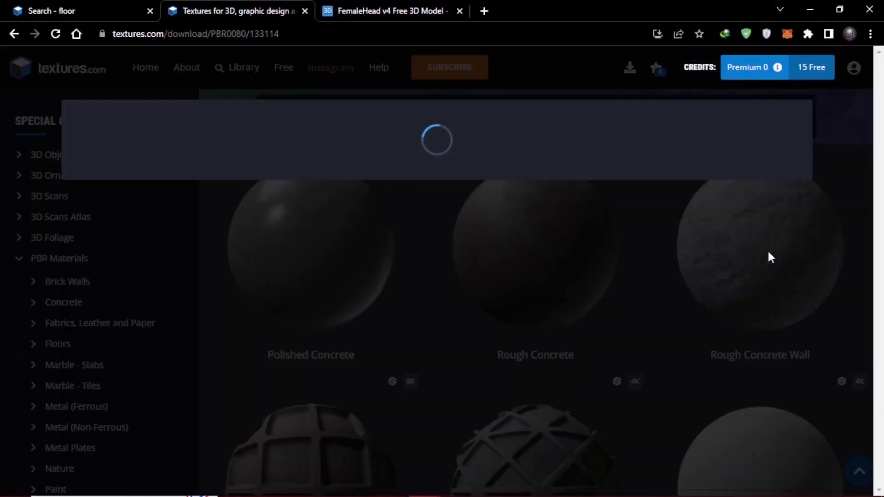
pyautogui.scroll(-5, 785, 223)
pyautogui.scroll(-6, 437, 272)
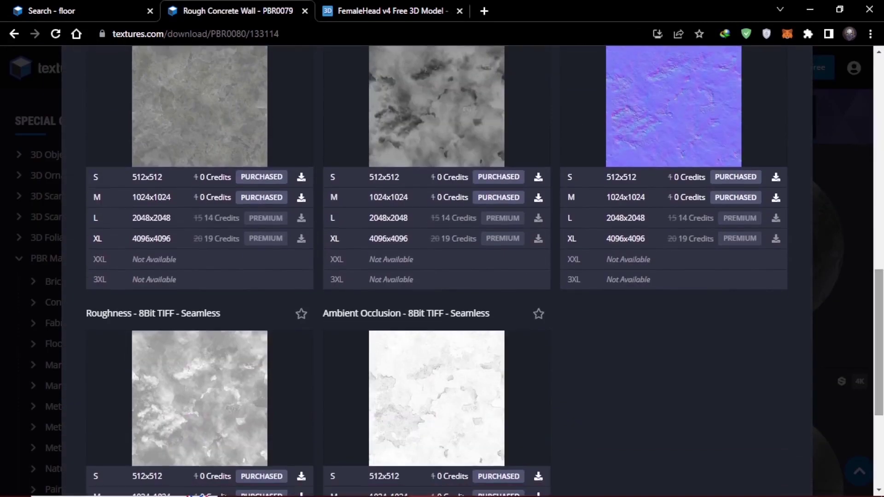
pyautogui.scroll(10, 829, 246)
pyautogui.click(781, 230)
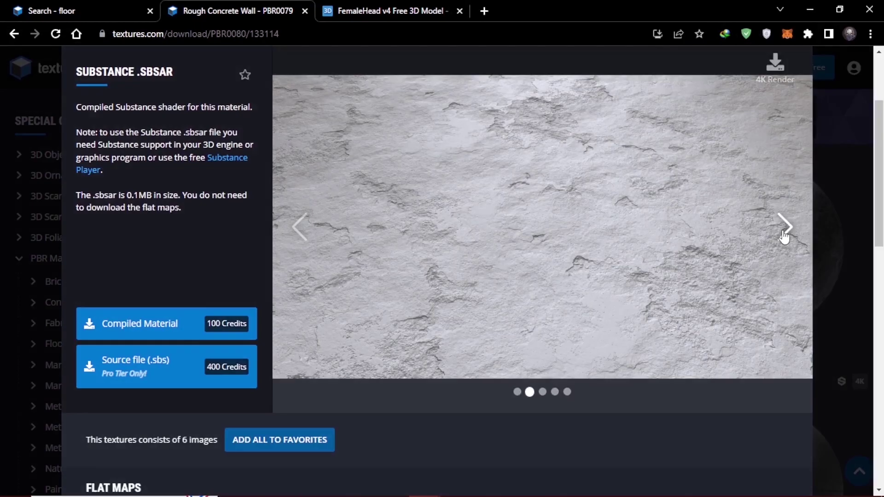
pyautogui.click(777, 234)
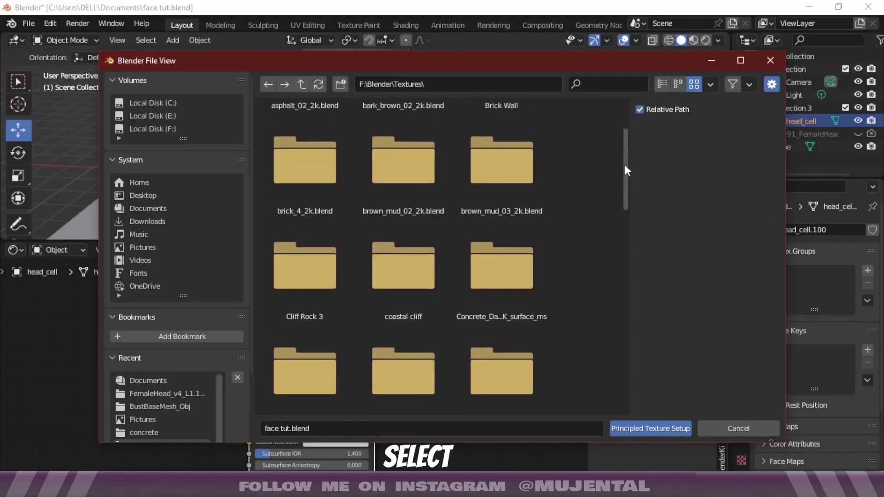
# Load the texture maps from the concrete folder into the head's material with Principled Texture Setup
pyautogui.moveTo(624, 164); pyautogui.dragTo(624, 178)
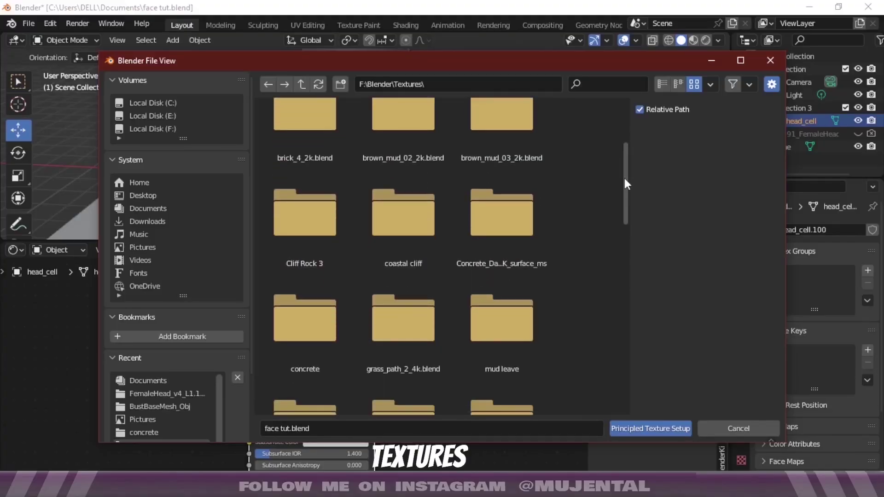
pyautogui.doubleClick(300, 308)
pyautogui.moveTo(290, 338); pyautogui.dragTo(515, 184)
pyautogui.click(631, 427)
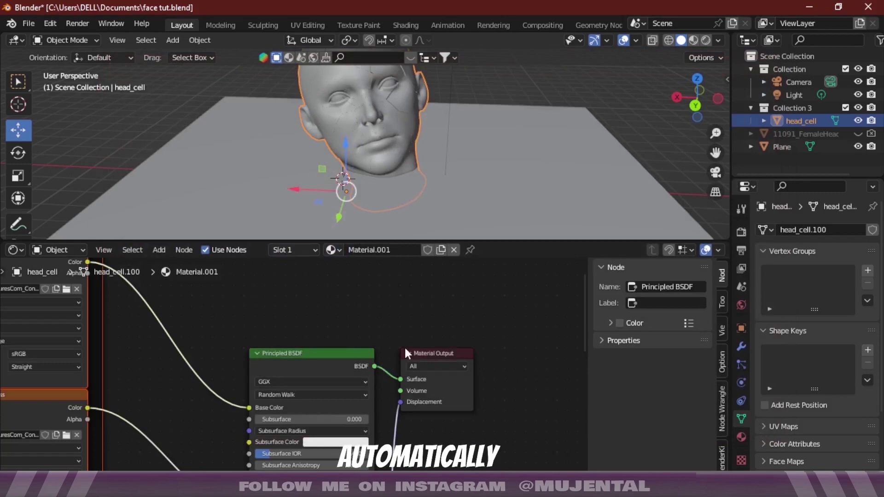
# Set the head material's surface displacement method to Displacement and Bump
pyautogui.scroll(-5, 406, 353)
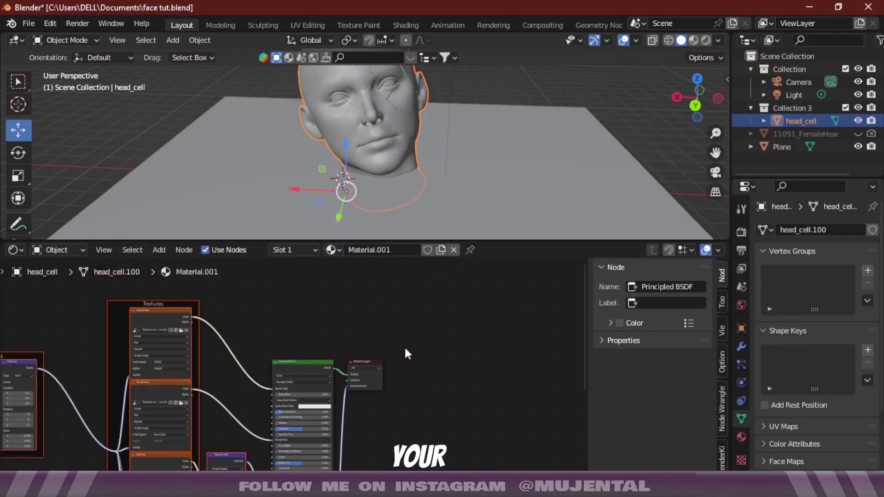
pyautogui.click(390, 386)
pyautogui.moveTo(390, 385); pyautogui.dragTo(491, 386, button='middle')
pyautogui.moveTo(583, 318); pyautogui.dragTo(583, 366)
pyautogui.moveTo(529, 240); pyautogui.dragTo(529, 193)
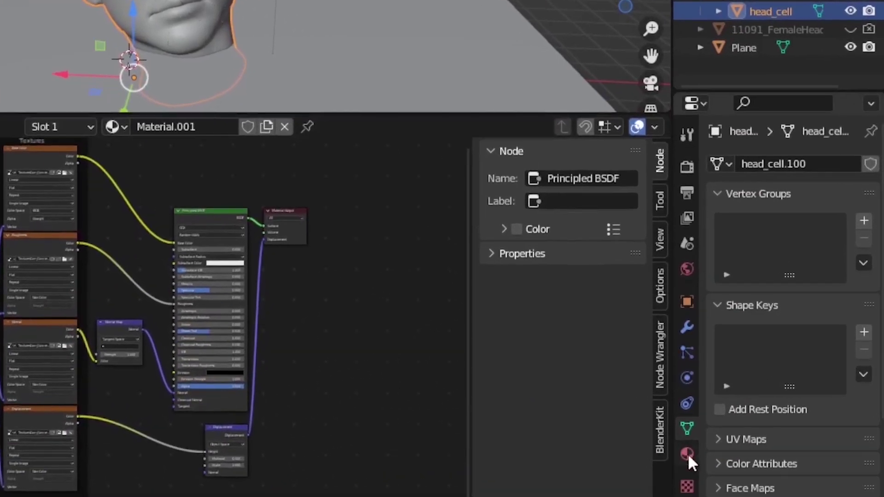
pyautogui.click(741, 437)
pyautogui.scroll(-15, 880, 174)
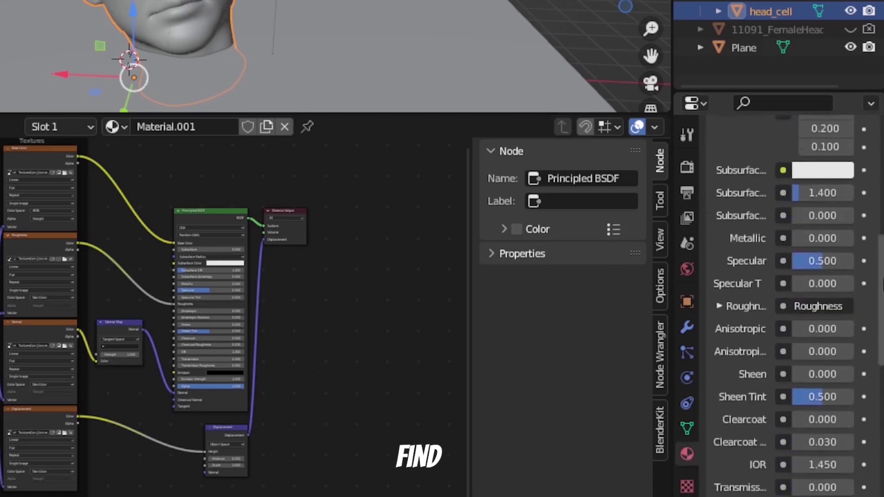
pyautogui.click(721, 434)
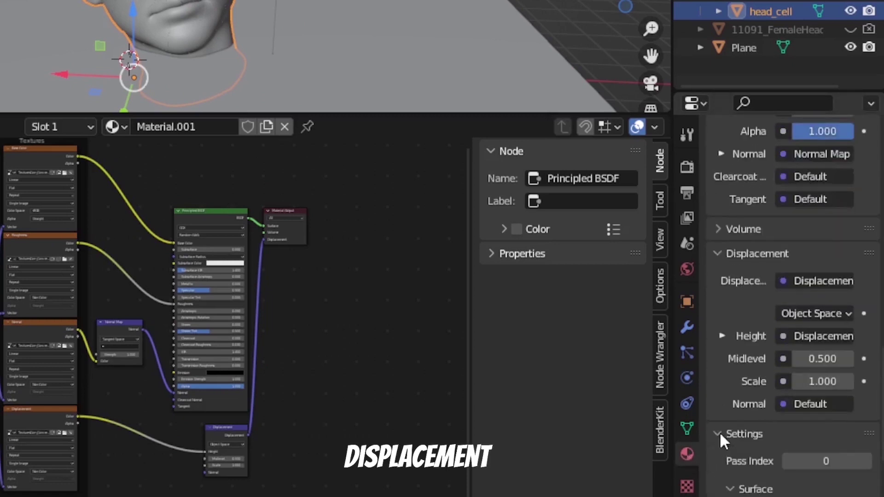
pyautogui.scroll(-6, 838, 413)
pyautogui.click(834, 403)
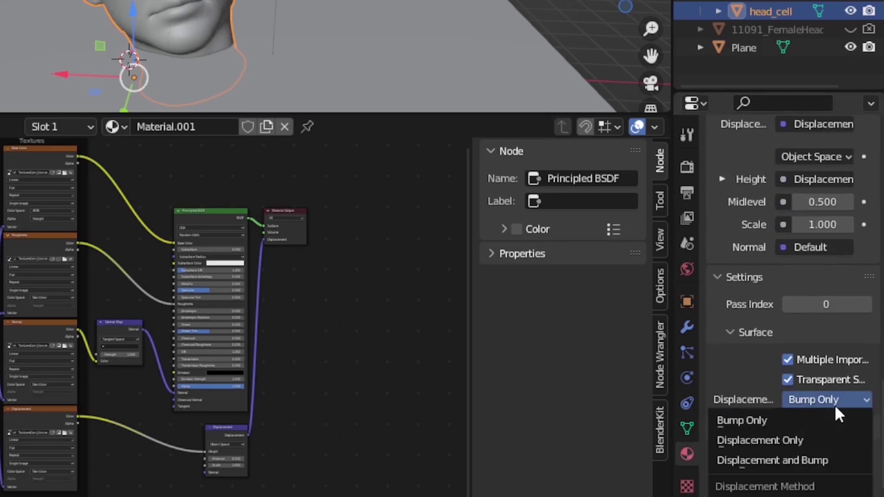
pyautogui.click(784, 454)
# Set the scale of the head material's Displacement node to 0.02
pyautogui.scroll(5, 316, 408)
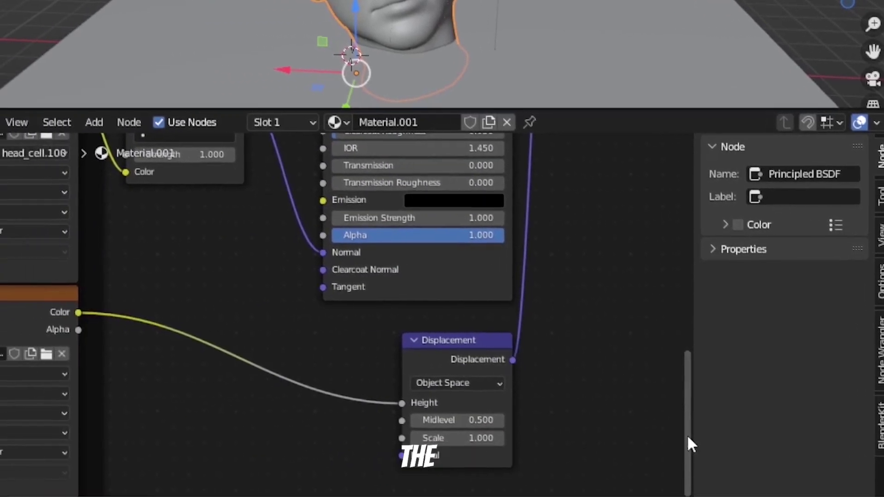
pyautogui.press('n')
pyautogui.doubleClick(585, 437)
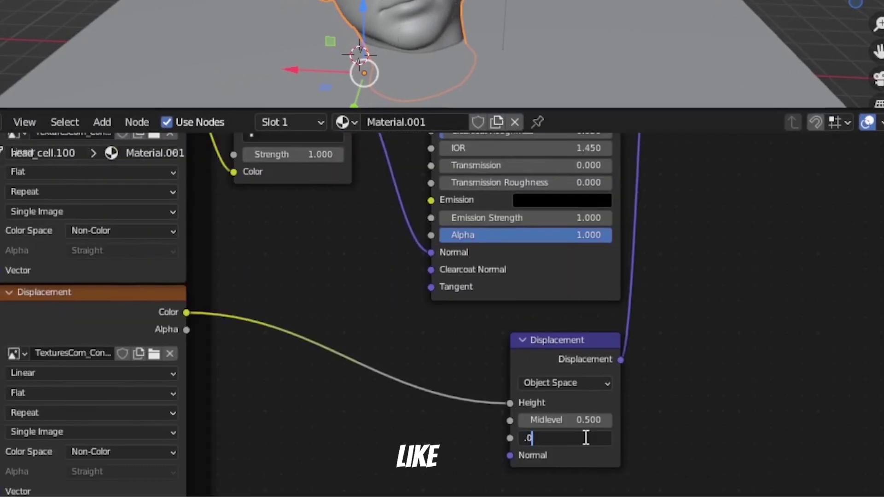
pyautogui.write('.02')
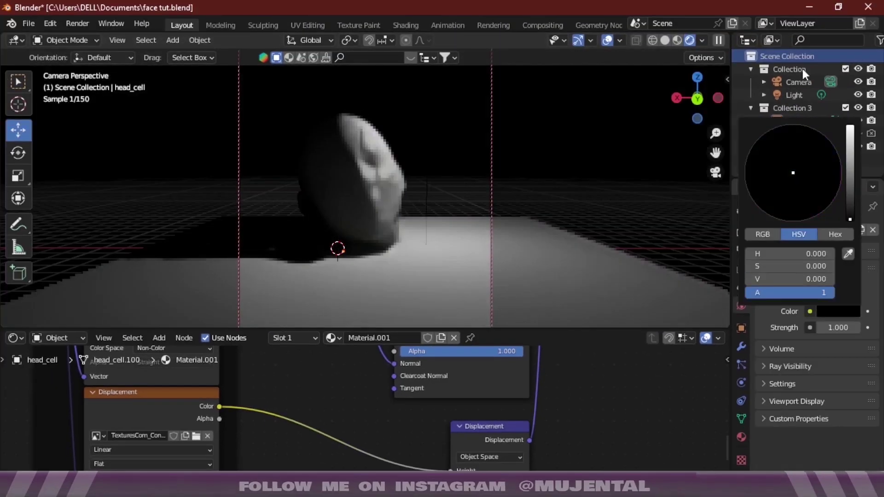
# Try a plain base colour on the head's material by unplugging the colour texture, and reconnect the texture
pyautogui.click(831, 82)
pyautogui.click(384, 201)
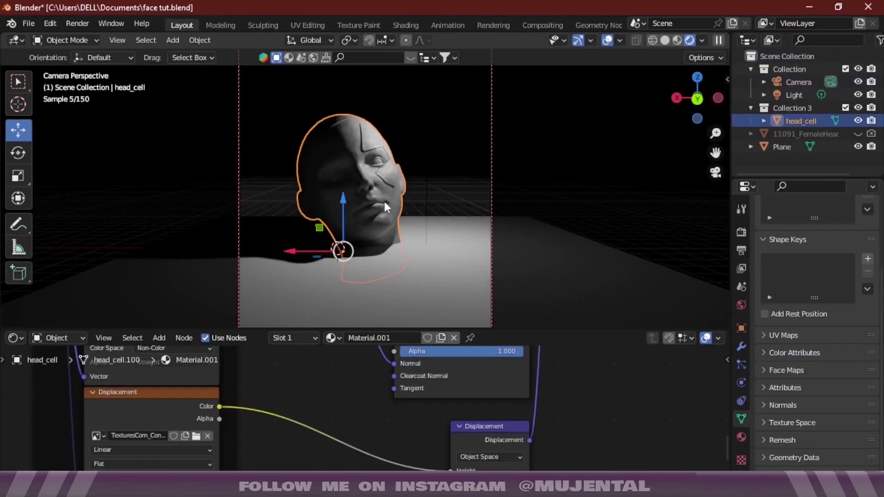
pyautogui.click(424, 193)
pyautogui.moveTo(500, 328); pyautogui.dragTo(552, 212)
pyautogui.moveTo(721, 389); pyautogui.dragTo(719, 257)
pyautogui.moveTo(576, 394); pyautogui.dragTo(565, 390)
pyautogui.click(651, 393)
pyautogui.moveTo(732, 249); pyautogui.dragTo(732, 269)
pyautogui.moveTo(405, 237); pyautogui.dragTo(576, 394)
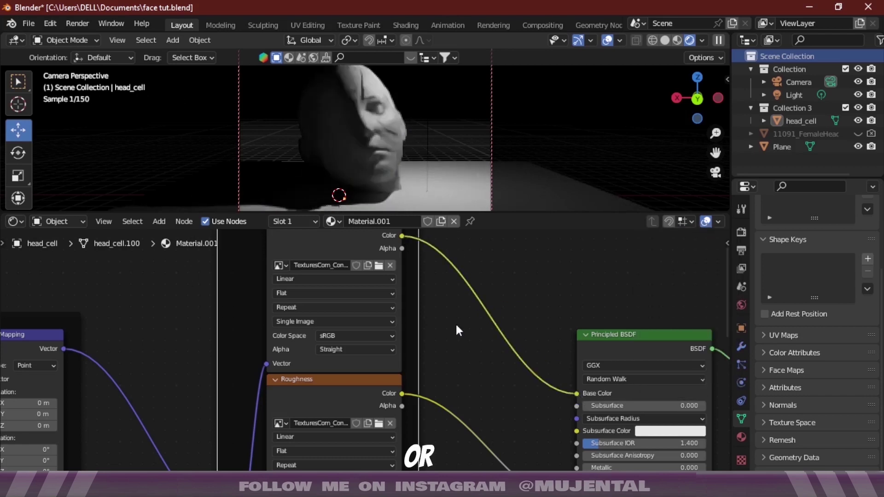
# Insert an RGB Curves node between the base colour texture and the Principled BSDF and adjust its curve to change the brightness
pyautogui.hotkey('shift', 'a')
pyautogui.click(456, 325)
pyautogui.write('rgb')
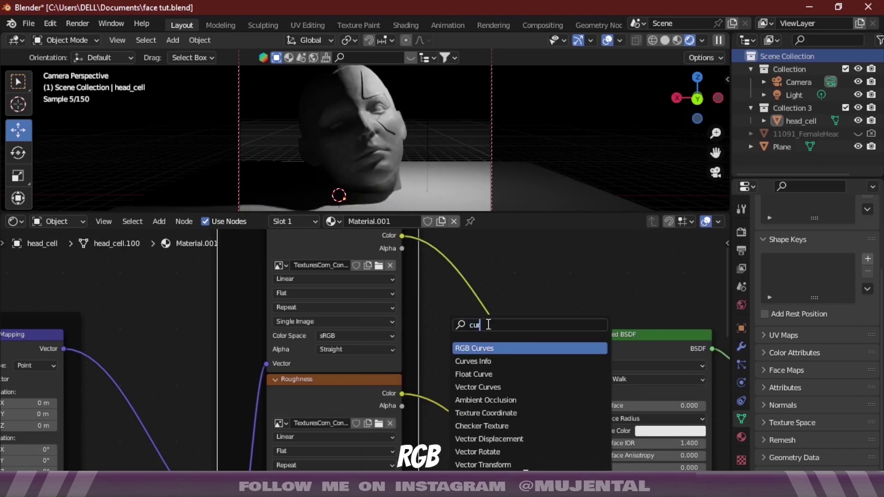
pyautogui.press('Return')
pyautogui.click(475, 247)
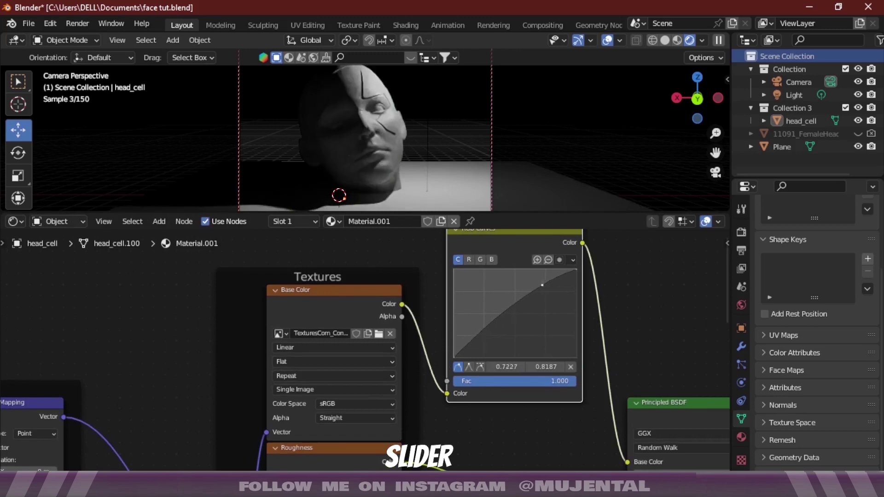
pyautogui.moveTo(493, 286); pyautogui.dragTo(487, 289)
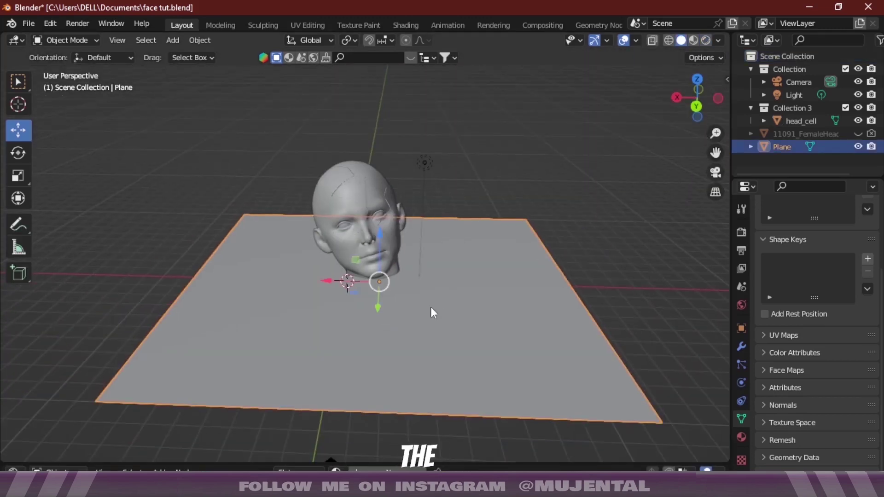
# Subdivide the ground plane with 100 cuts in Edit Mode and return to Object Mode
pyautogui.press('Tab')
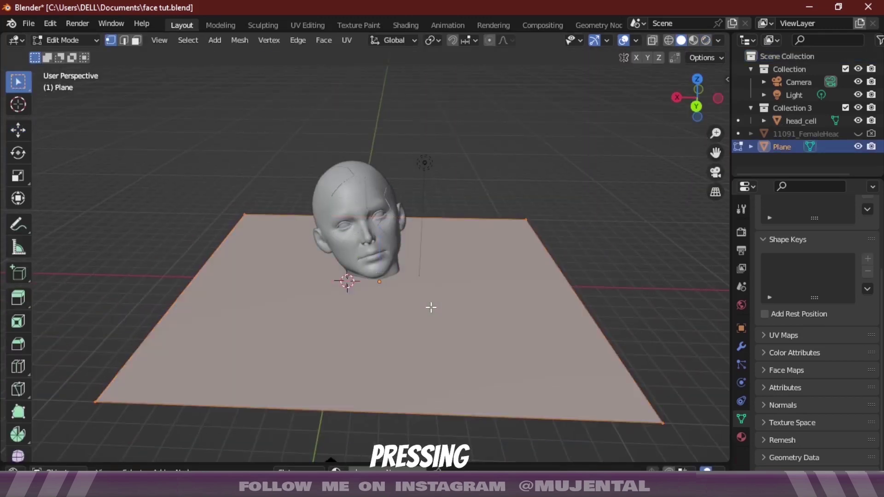
pyautogui.rightClick(431, 307)
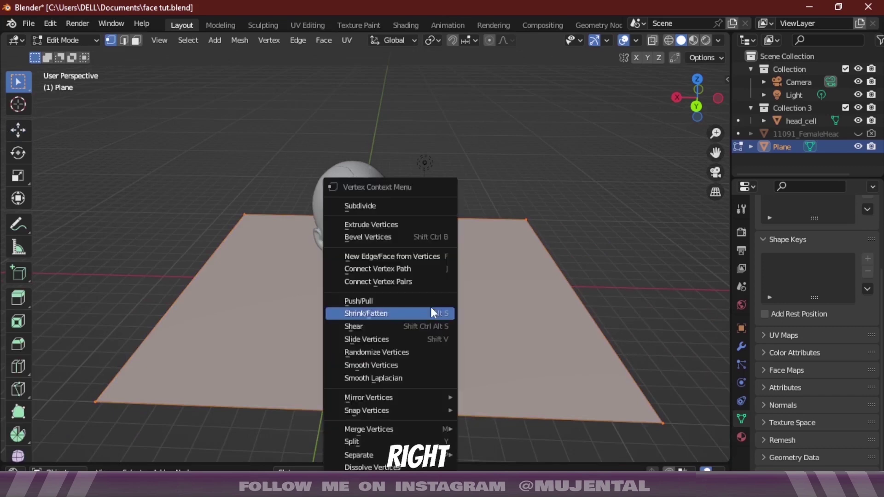
pyautogui.click(399, 204)
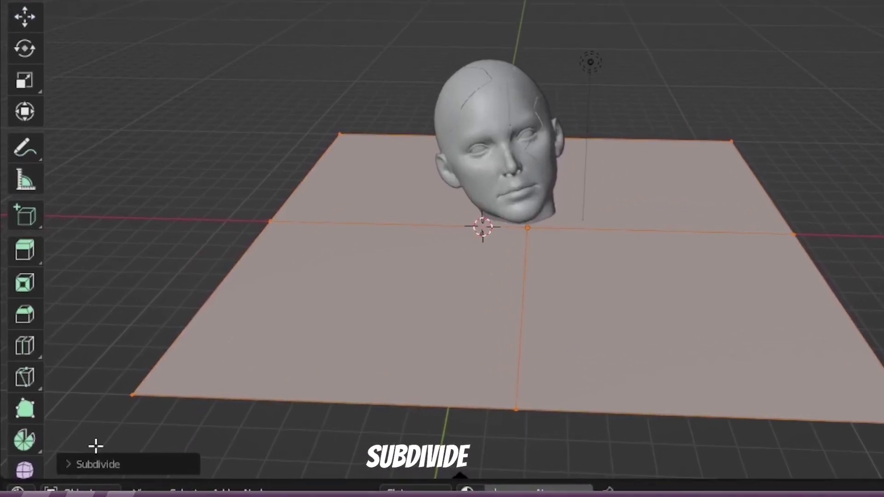
pyautogui.click(90, 464)
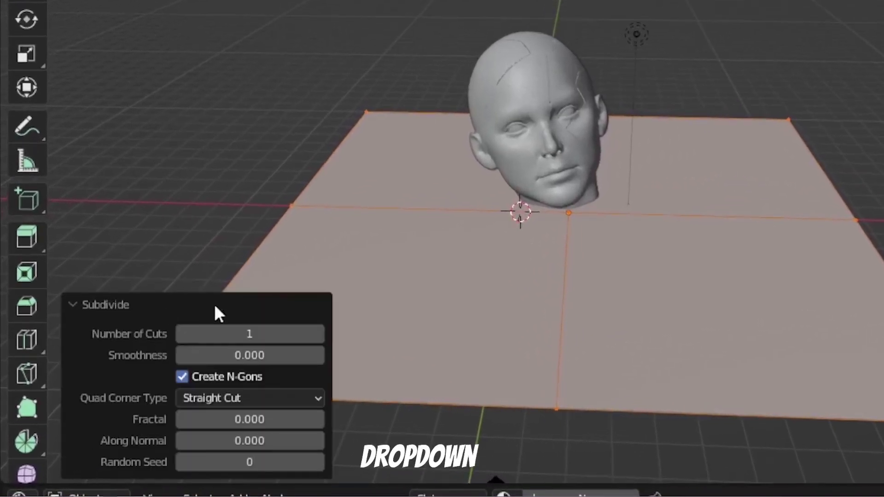
pyautogui.click(225, 336)
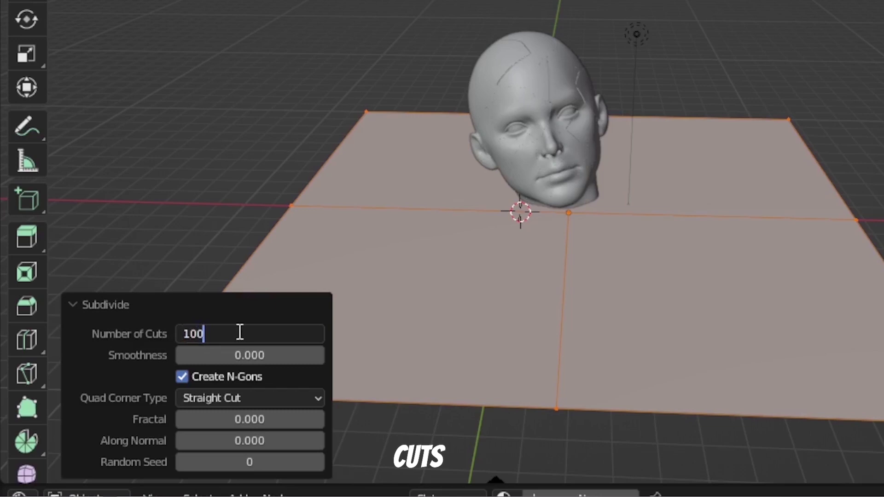
pyautogui.write('100')
pyautogui.press('Return')
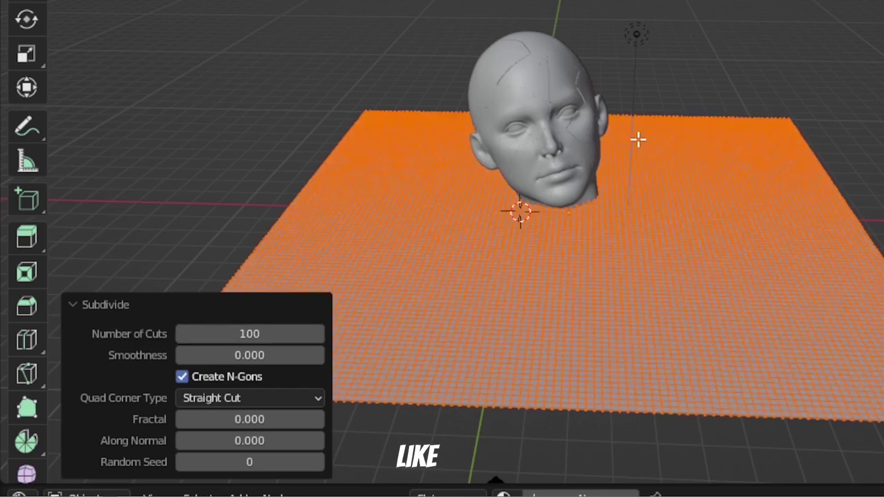
pyautogui.press('Tab')
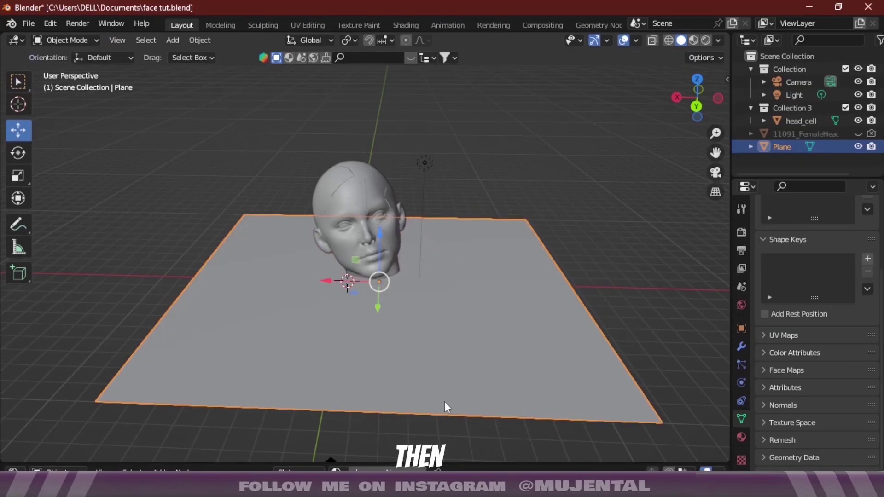
# Open up the shader editor, create a new material for the ground plane and start Node Wrangler's Principled texture setup
pyautogui.moveTo(485, 463); pyautogui.dragTo(500, 248)
pyautogui.click(394, 258)
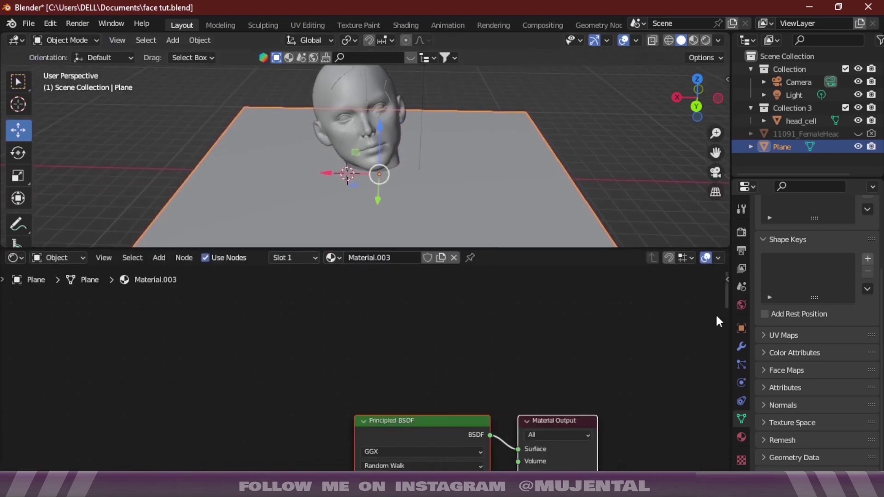
pyautogui.hotkey('ctrl', 'shift', 't')
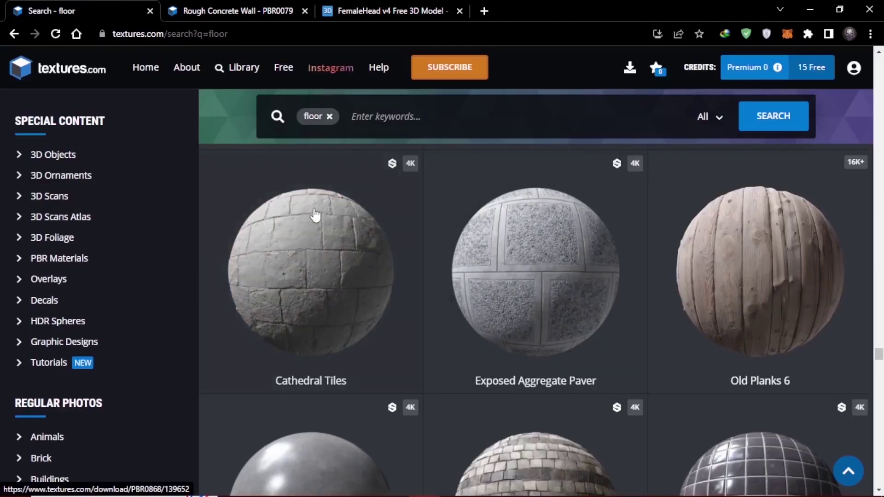
# Switch to the browser and look over the maps and preview images of an old cathedral stone texture on textures.com
pyautogui.click(322, 271)
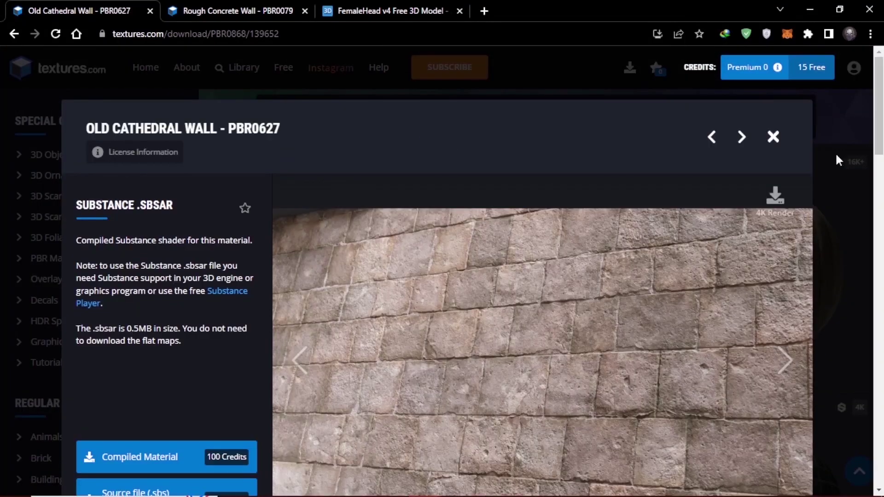
pyautogui.scroll(-3, 861, 171)
pyautogui.scroll(-6, 860, 169)
pyautogui.scroll(6, 688, 244)
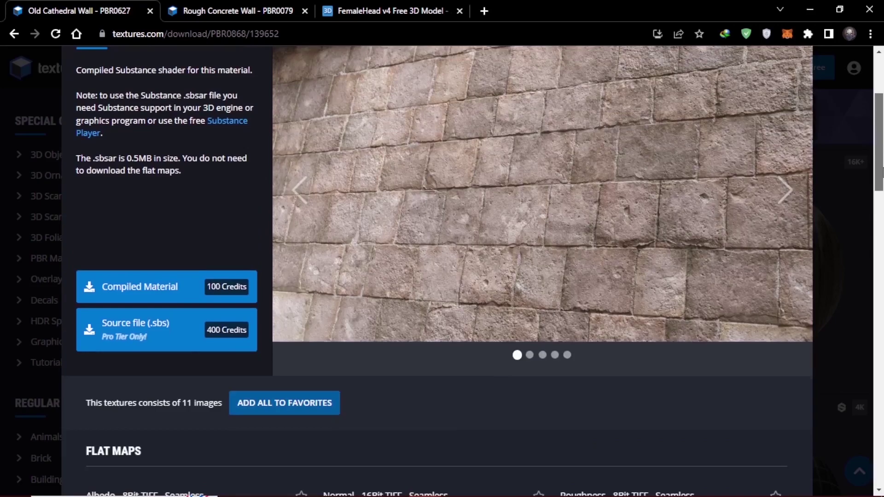
pyautogui.click(786, 252)
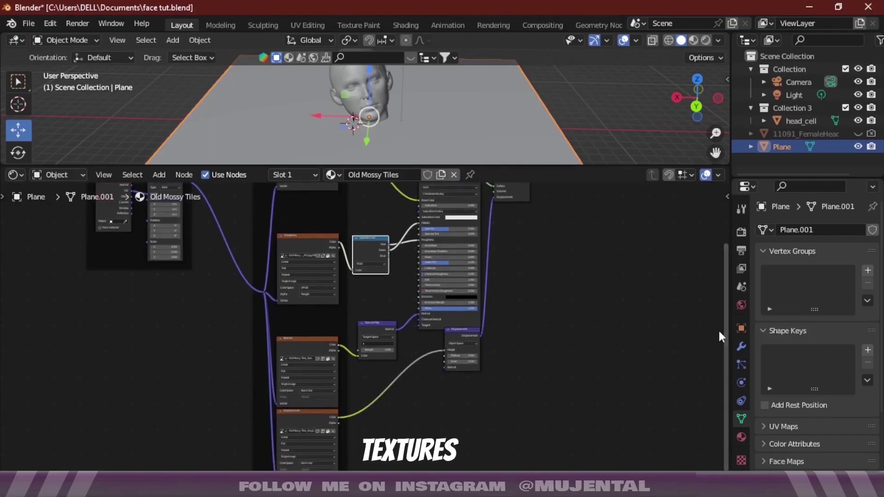
# Return to Blender and set the displacement scale of the head's material to 0.3
pyautogui.scroll(5, 520, 365)
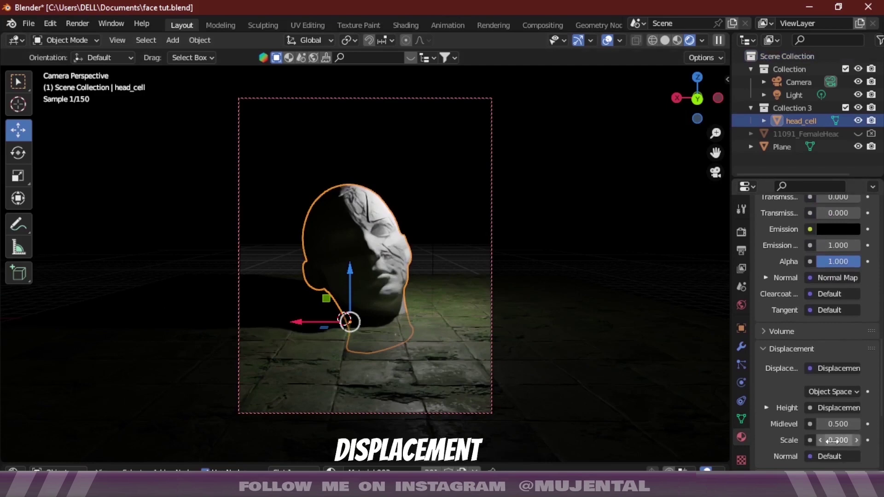
pyautogui.doubleClick(832, 441)
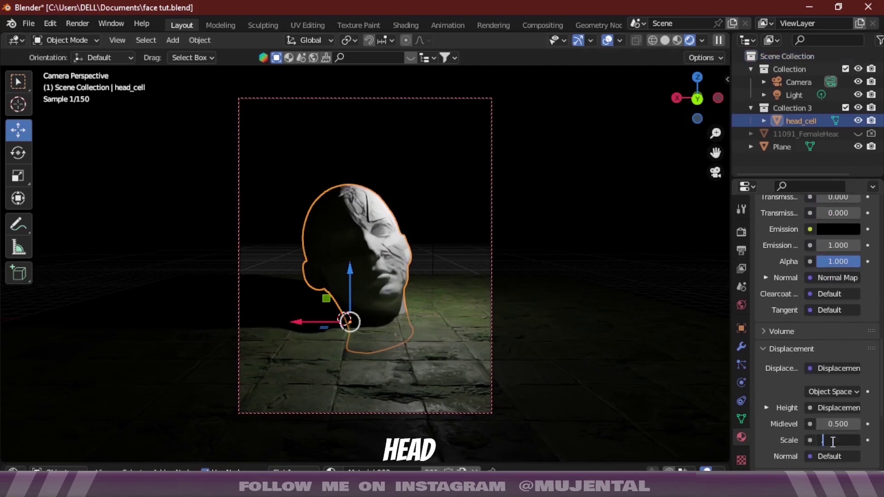
pyautogui.write('.3')
pyautogui.press('Return')
pyautogui.click(792, 56)
# Add a Bezier circle, raise it about 0.15 m along Z and rotate it 90° about the X axis
pyautogui.scroll(5, 365, 255)
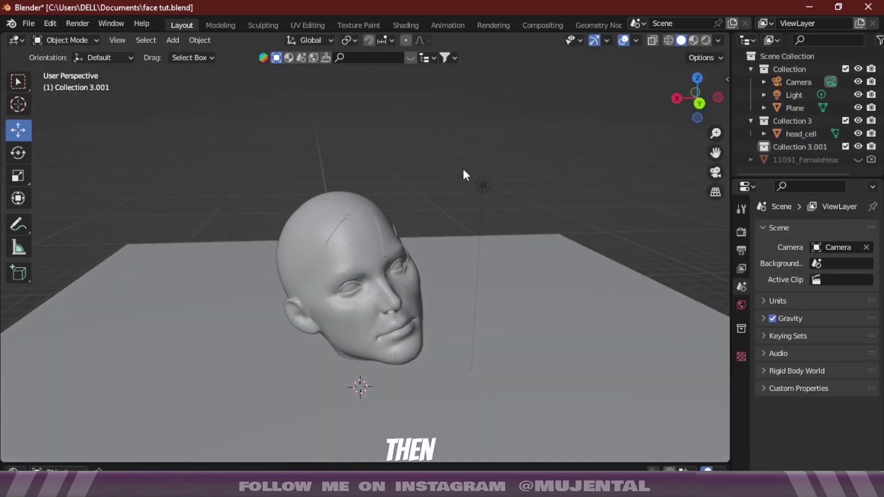
pyautogui.hotkey('shift', 'a')
pyautogui.moveTo(462, 170)
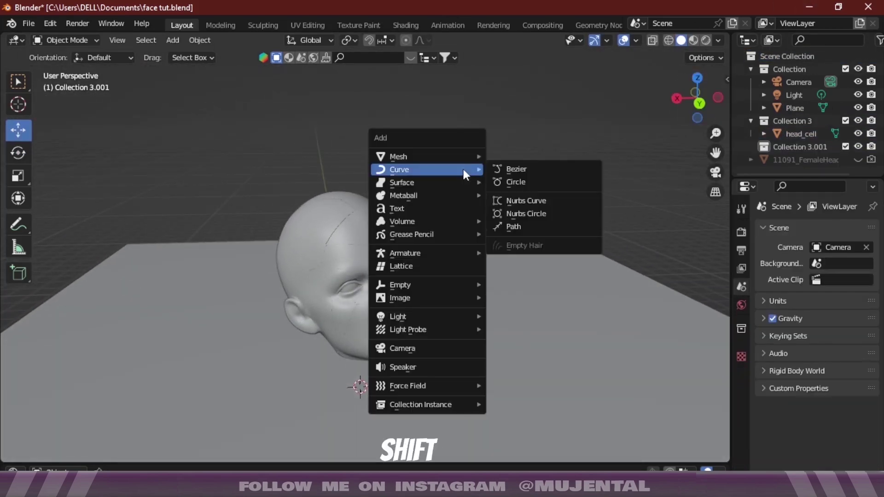
pyautogui.click(513, 180)
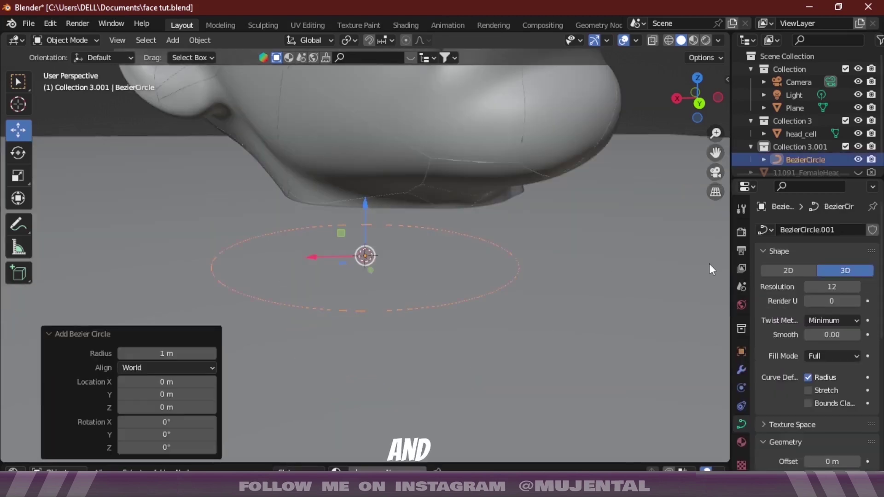
pyautogui.press('g')
pyautogui.press('z')
pyautogui.press('Return')
pyautogui.write('r90')
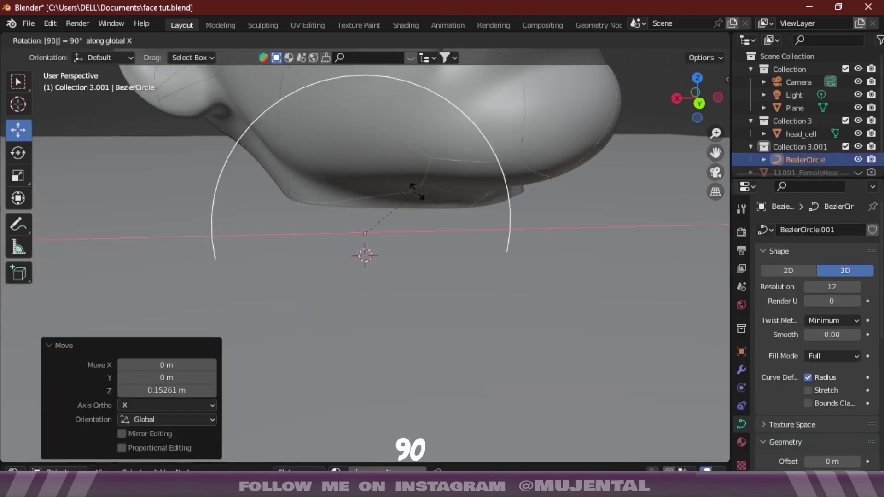
pyautogui.press('Return')
# Raise the Bezier circle about 0.53 m more along Z and scale it down to about 0.6
pyautogui.press('g')
pyautogui.press('z')
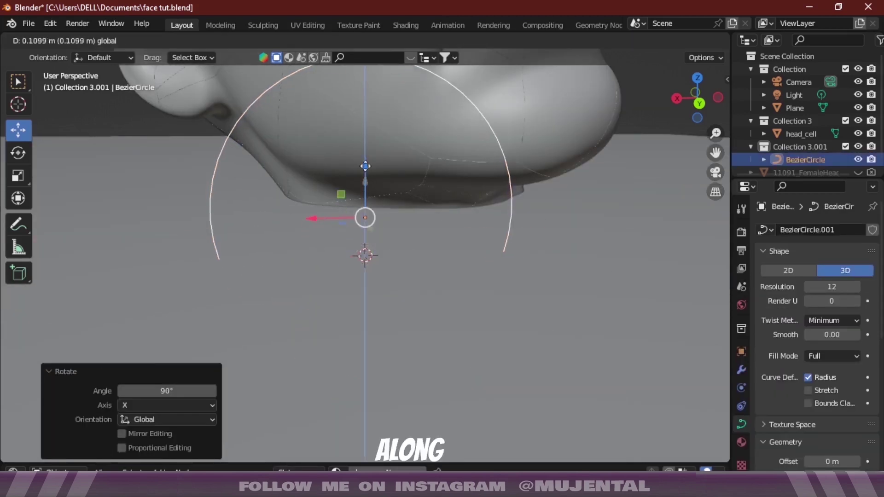
pyautogui.moveTo(369, 122); pyautogui.dragTo(369, 103)
pyautogui.press('s')
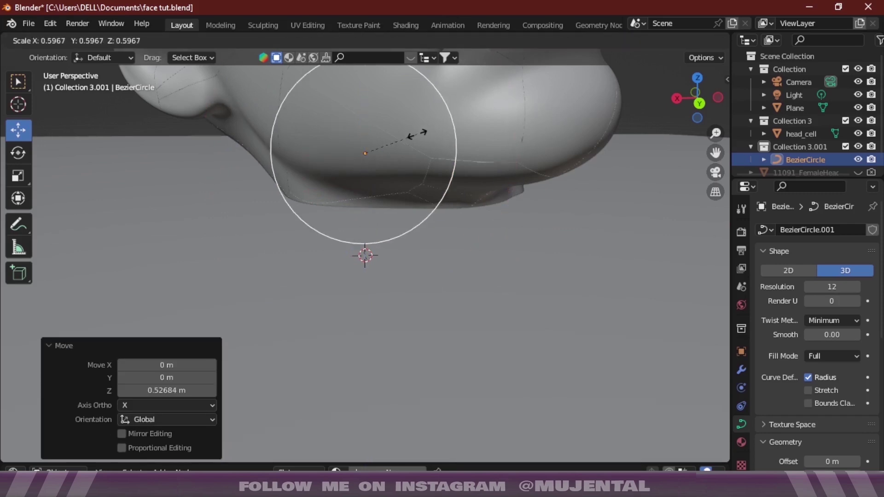
pyautogui.click(417, 136)
# Give the Bezier circle thickness by setting its round bevel depth to 0.02 m
pyautogui.keyDown('shift'); pyautogui.moveTo(417, 137); pyautogui.dragTo(416, 234, button='middle'); pyautogui.keyUp('shift')
pyautogui.scroll(-1, 819, 331)
pyautogui.scroll(-10, 840, 373)
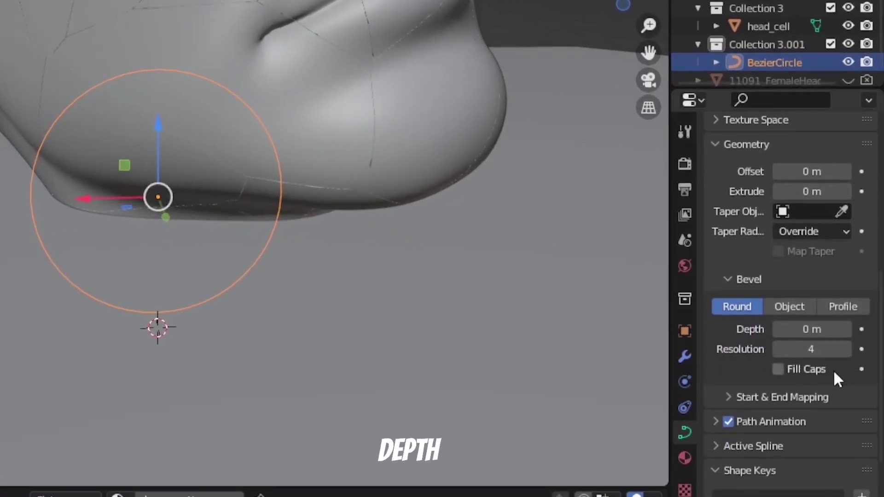
pyautogui.moveTo(812, 331); pyautogui.dragTo(821, 329)
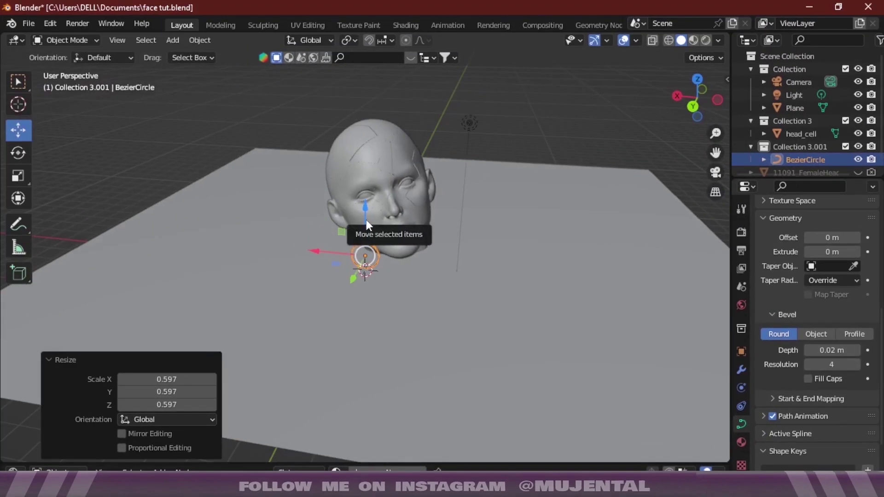
# Raise the ring along Z to forehead height and enlarge it, ending with a scale of about 2.3
pyautogui.moveTo(366, 220); pyautogui.dragTo(366, 89)
pyautogui.moveTo(715, 133); pyautogui.dragTo(670, 104)
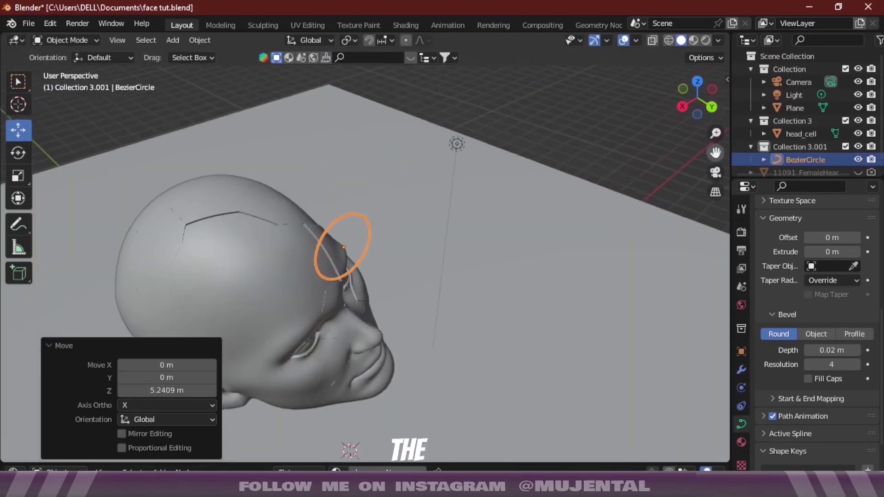
pyautogui.press('s')
pyautogui.click(381, 199)
pyautogui.press('s')
pyautogui.click(460, 178)
# Duplicate the ring twice in place to make concentric rings, scaling the first copy to 0.793 and the second to 0.617
pyautogui.hotkey('shift', 'd')
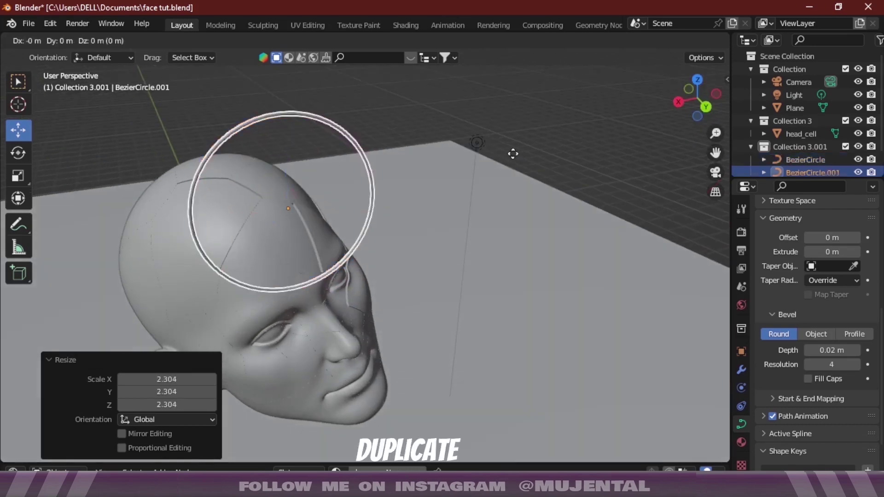
pyautogui.rightClick(457, 157)
pyautogui.press('s')
pyautogui.click(421, 164)
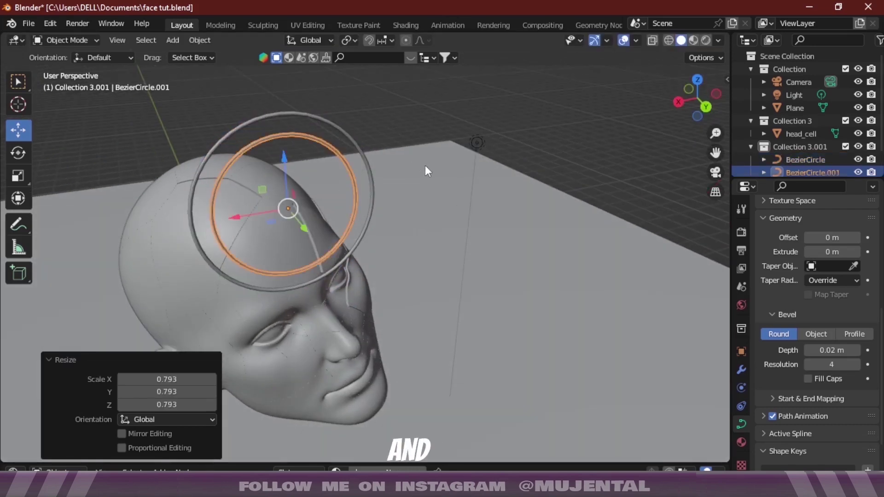
pyautogui.hotkey('alt', 'd')
pyautogui.rightClick(424, 165)
pyautogui.press('s')
pyautogui.click(369, 170)
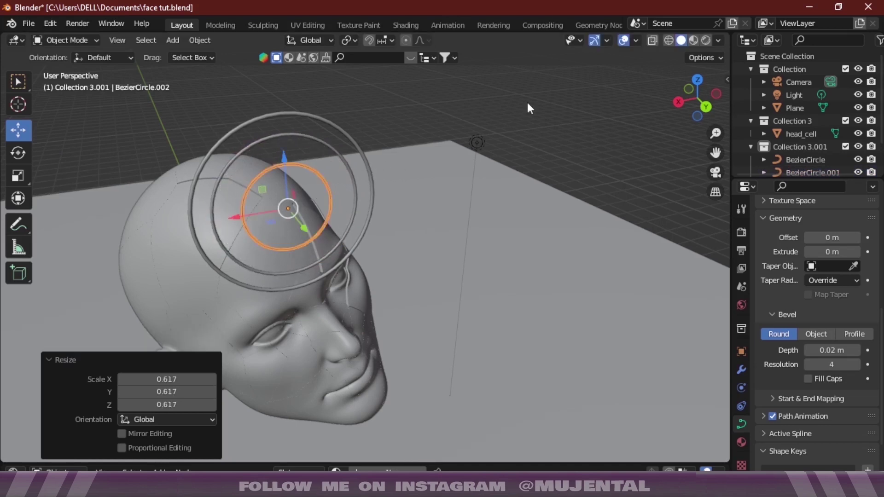
pyautogui.hotkey('alt', 'a')
# Add a UV sphere with 32 segments and 16 rings and shade it smooth
pyautogui.hotkey('shift', 'a')
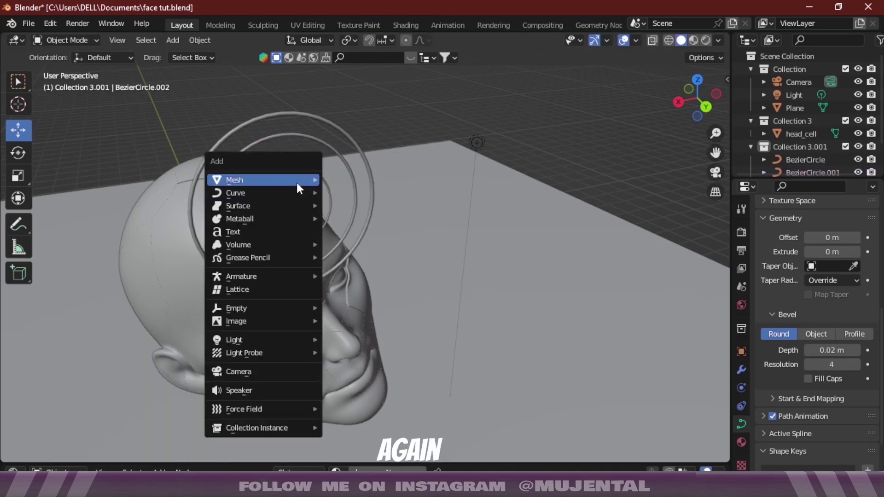
pyautogui.moveTo(296, 181)
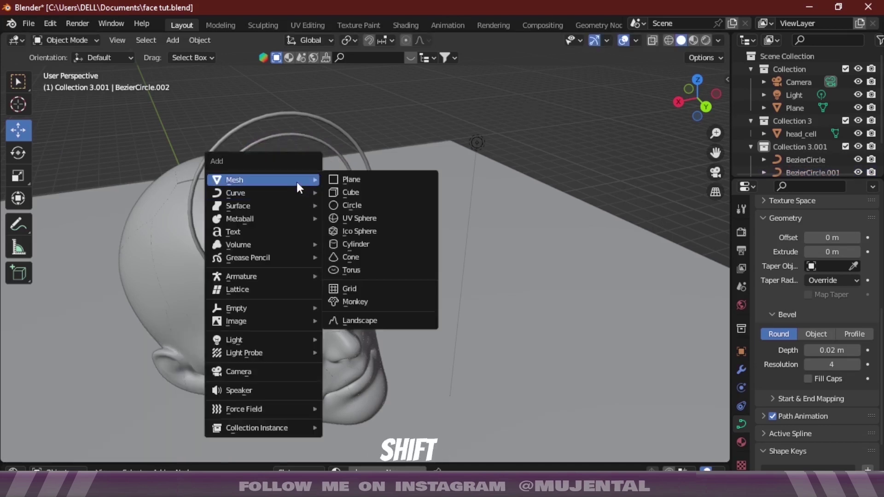
pyautogui.click(352, 216)
pyautogui.scroll(-4, 352, 266)
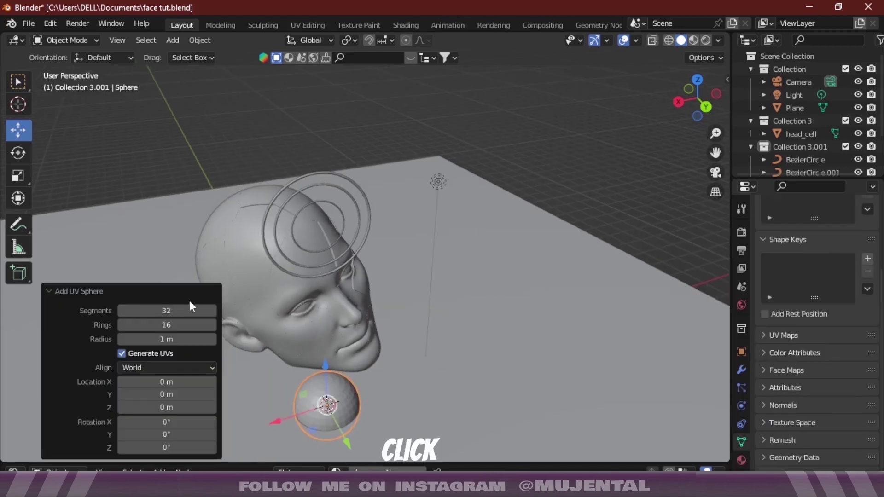
pyautogui.rightClick(338, 391)
pyautogui.click(303, 246)
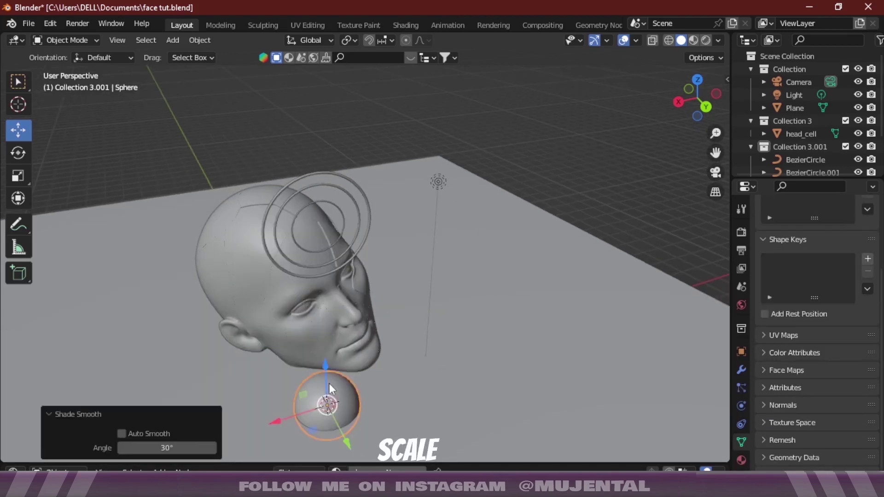
# Raise the sphere about 6.17 m along Z to the centre of the rings and scale it down to about half size
pyautogui.moveTo(328, 375); pyautogui.dragTo(319, 190)
pyautogui.moveTo(676, 102); pyautogui.dragTo(731, 102)
pyautogui.press('s')
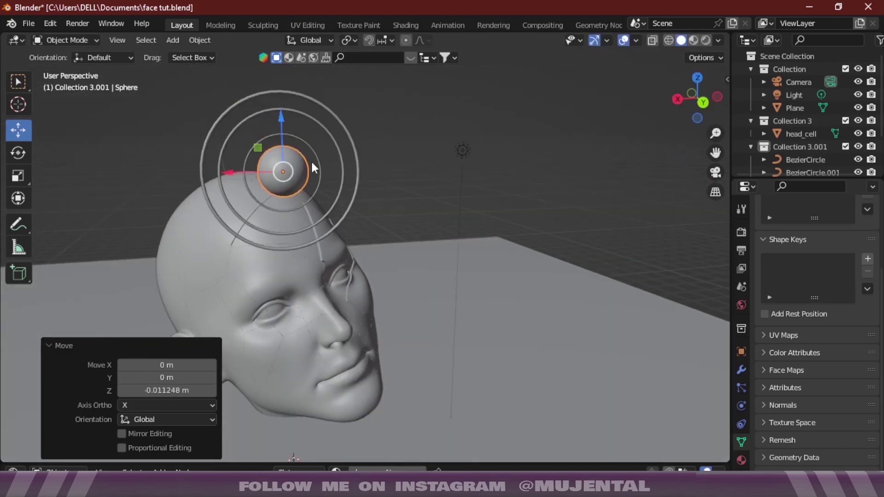
# Make a linked duplicate of the sphere, move it along X to the innermost ring and scale it down
pyautogui.hotkey('shift', 'd')
pyautogui.rightClick(302, 163)
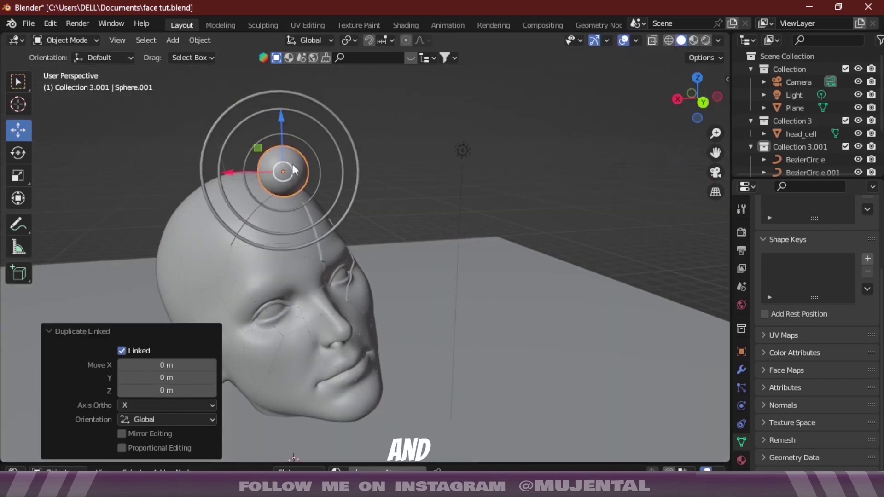
pyautogui.press('g')
pyautogui.press('x')
pyautogui.click(341, 172)
pyautogui.press('s')
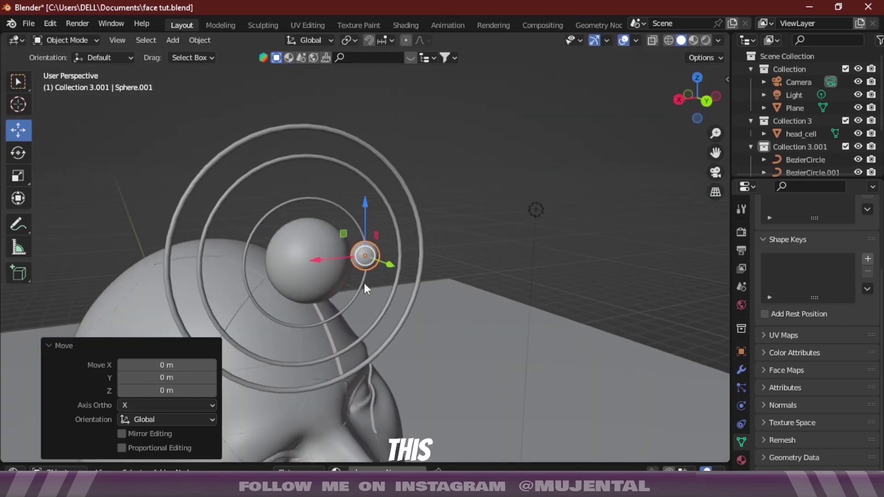
# Make a linked duplicate of the small sphere and place it on the opposite side of the innermost ring
pyautogui.hotkey('alt', 'd')
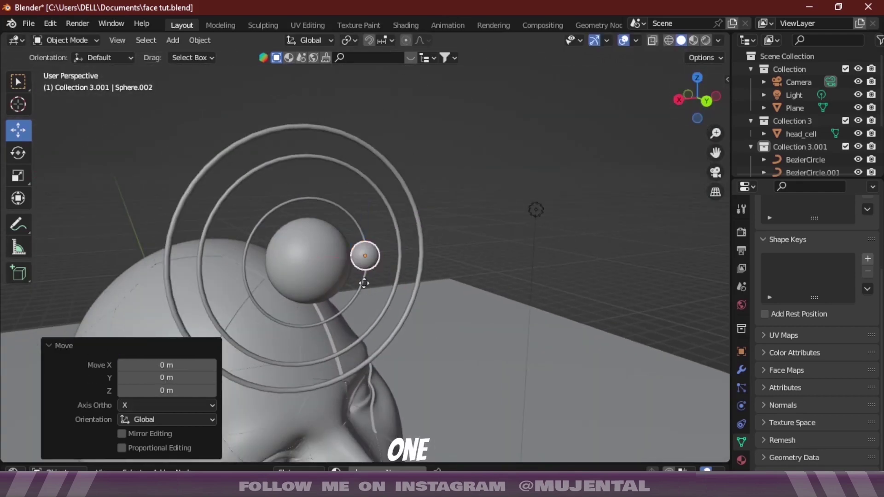
pyautogui.rightClick(363, 283)
pyautogui.moveTo(244, 212); pyautogui.dragTo(243, 208)
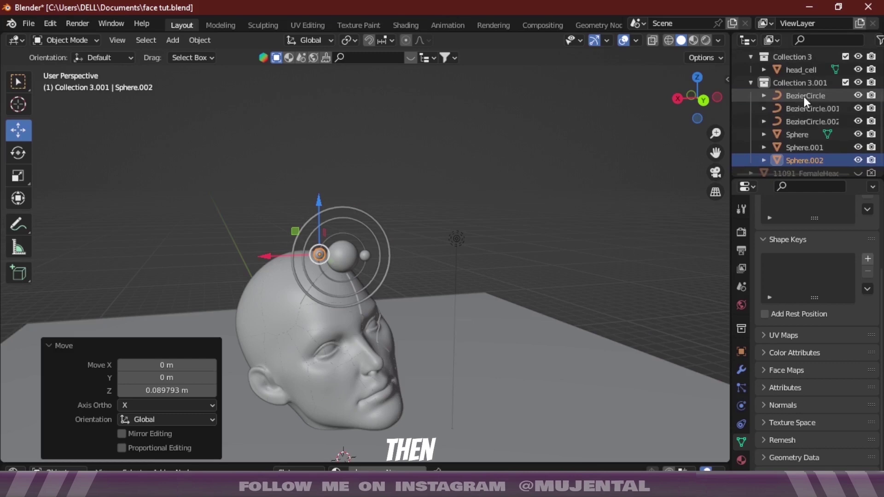
# Join the three Bezier circles into one object and convert it to a mesh
pyautogui.keyDown('ctrl'); pyautogui.click(805, 96); pyautogui.keyUp('ctrl')
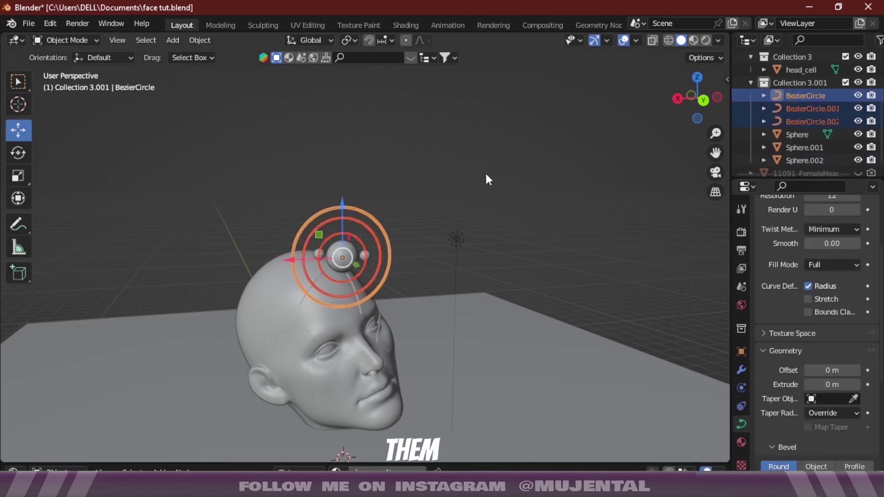
pyautogui.hotkey('ctrl', 'j')
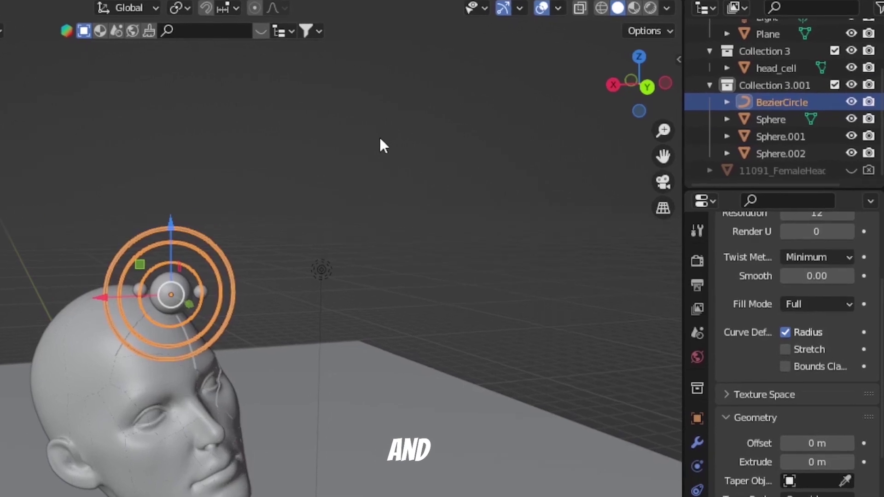
pyautogui.press('F3')
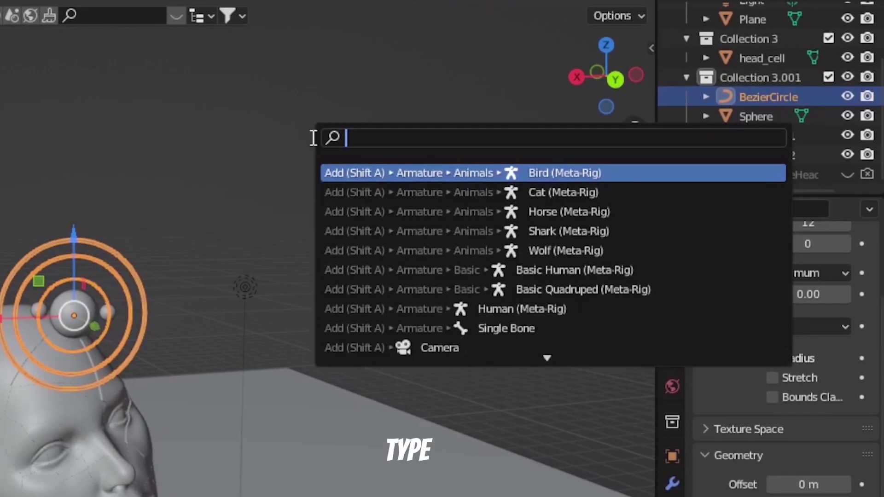
pyautogui.write('con')
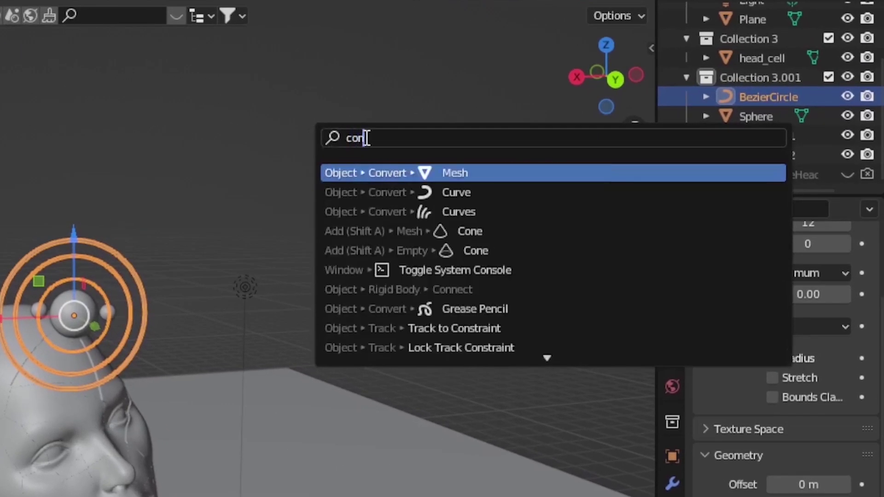
pyautogui.press('Return')
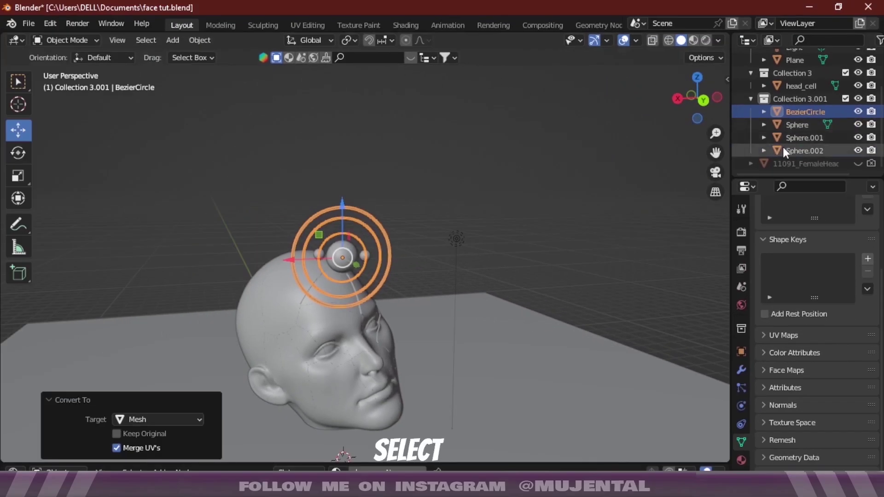
# Join the three spheres with the ring mesh into a single object
pyautogui.keyDown('shift'); pyautogui.click(783, 150); pyautogui.keyUp('shift')
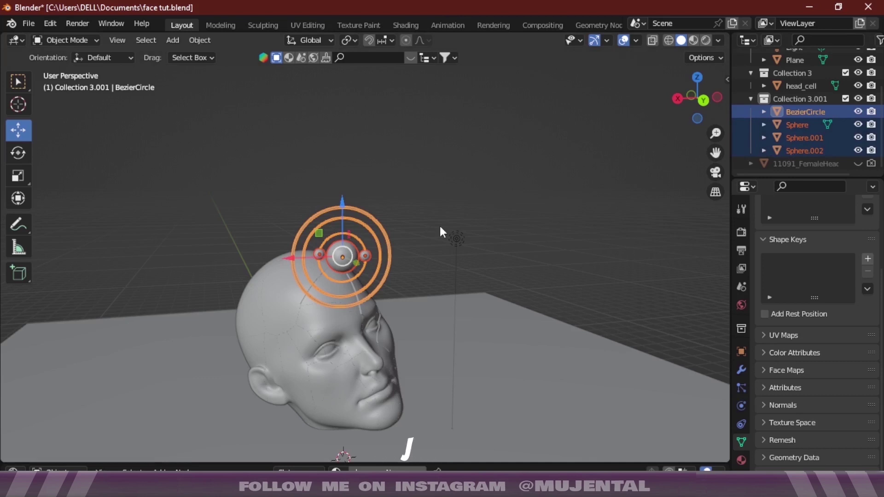
pyautogui.hotkey('ctrl', 'j')
pyautogui.scroll(3, 745, 154)
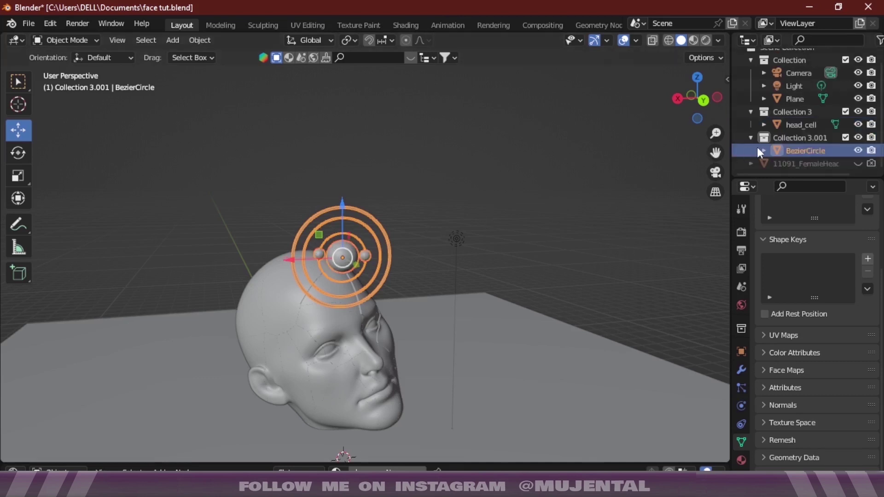
# Move the joined ring object along Y relative to the head and tilt it, including a 16.4° rotation about Z
pyautogui.moveTo(686, 105); pyautogui.dragTo(465, 217)
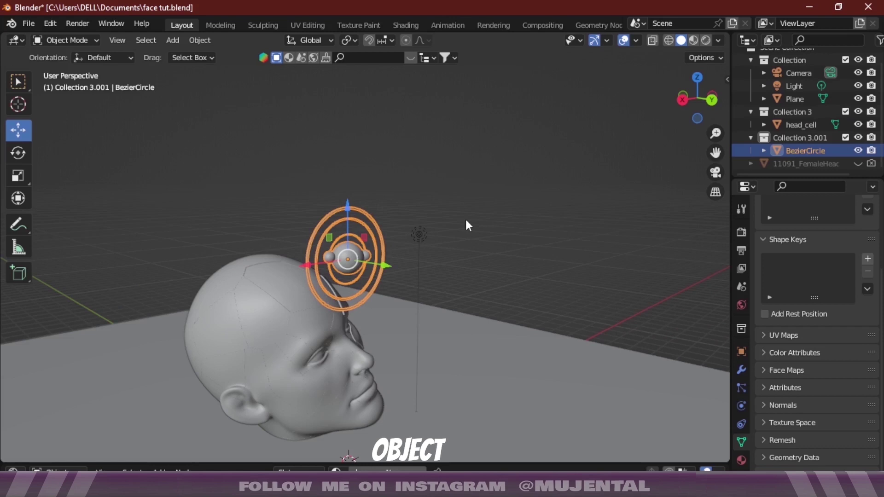
pyautogui.moveTo(380, 267); pyautogui.dragTo(366, 245)
pyautogui.click(18, 152)
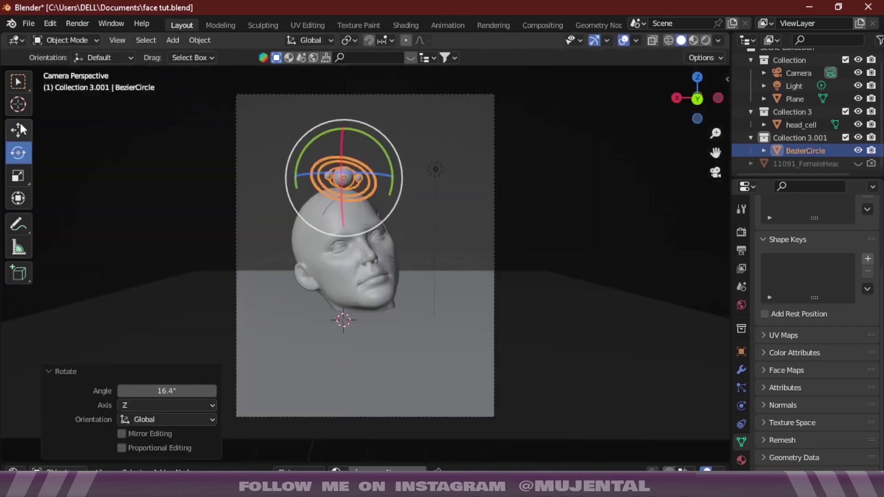
# Open up the shader editor for the ring object and look over the Metal Fine Gold texture page in the browser
pyautogui.moveTo(511, 462); pyautogui.dragTo(479, 241)
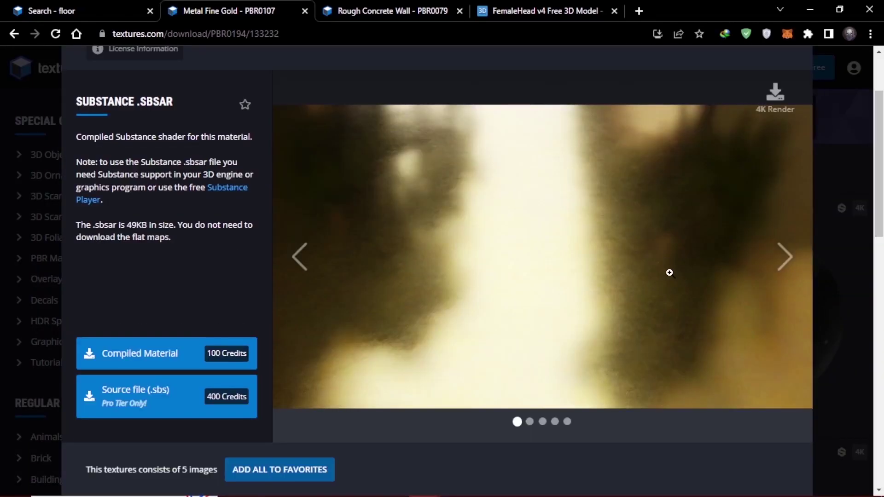
pyautogui.scroll(-8, 669, 273)
pyautogui.scroll(-2, 670, 272)
pyautogui.scroll(10, 670, 271)
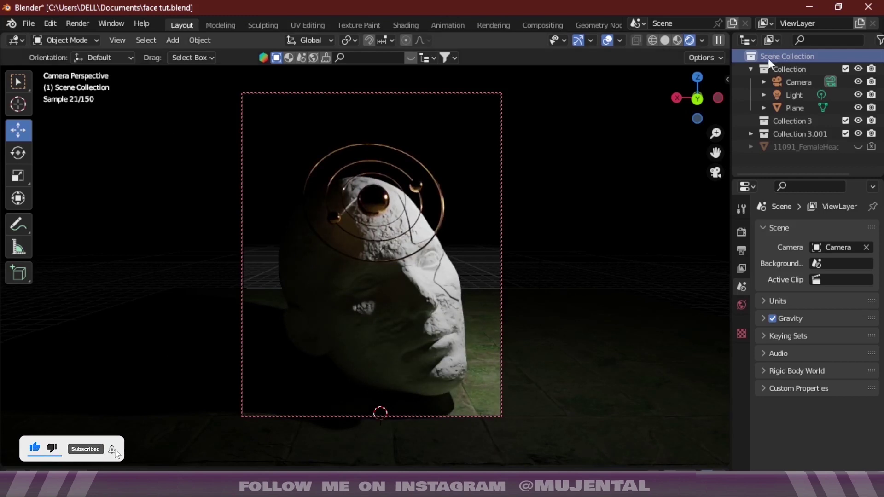
# Move the temple piece -16.836 m along Y so it stands behind the head
pyautogui.click(664, 40)
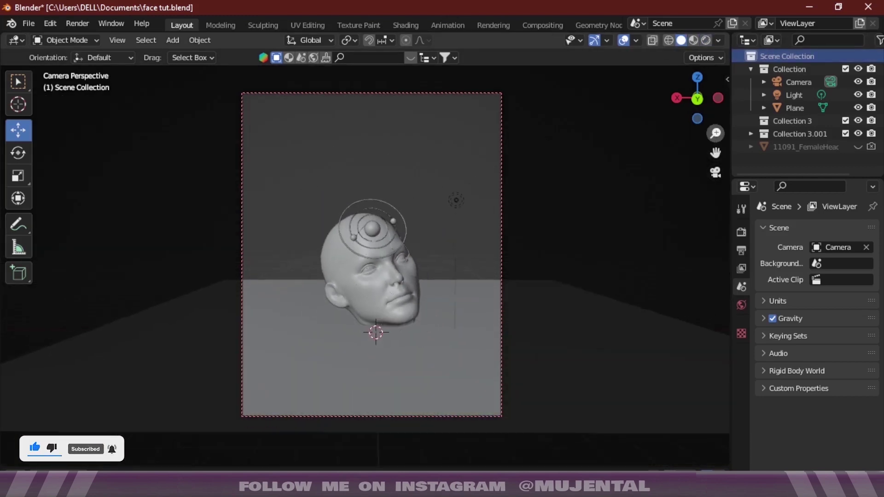
pyautogui.click(712, 171)
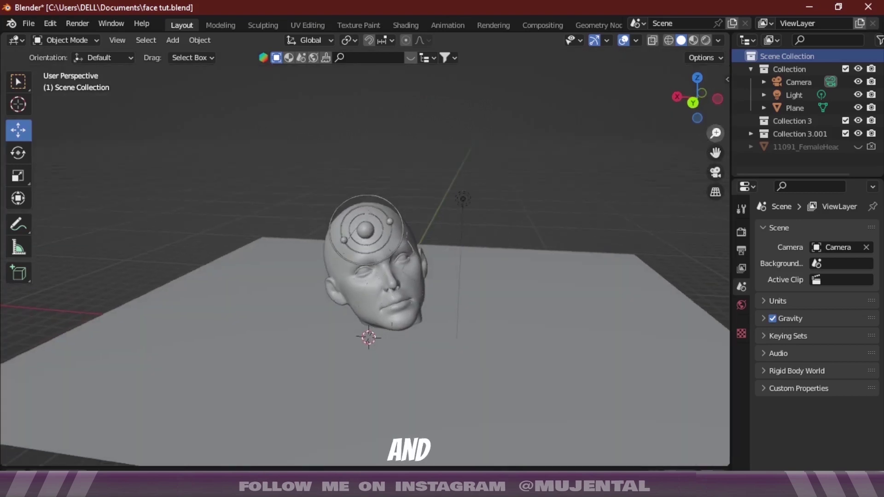
pyautogui.scroll(-3, 709, 134)
pyautogui.moveTo(687, 103); pyautogui.dragTo(690, 102)
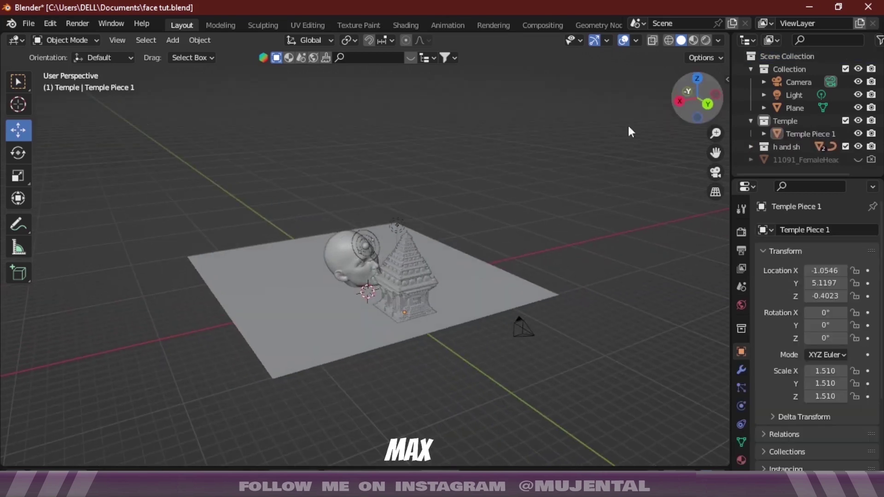
pyautogui.click(425, 314)
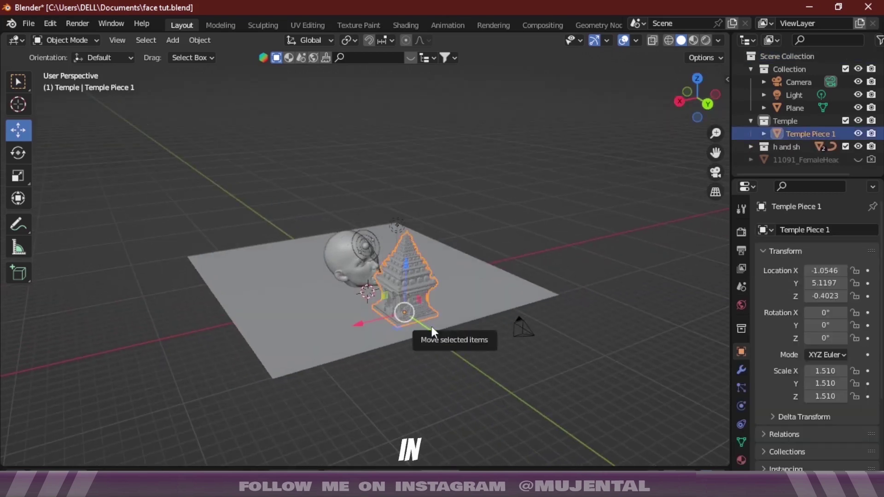
pyautogui.moveTo(433, 328); pyautogui.dragTo(355, 275)
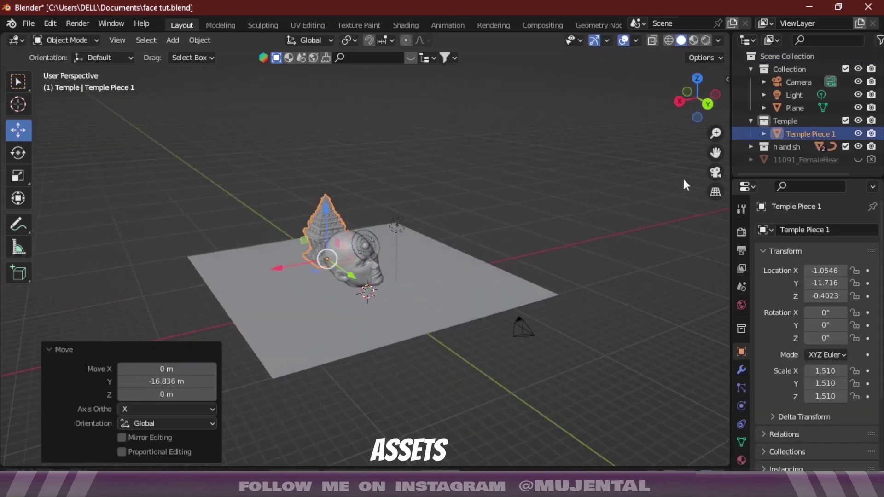
# Shift the temple sideways along X in the camera view and scale it up to 5.453
pyautogui.click(713, 173)
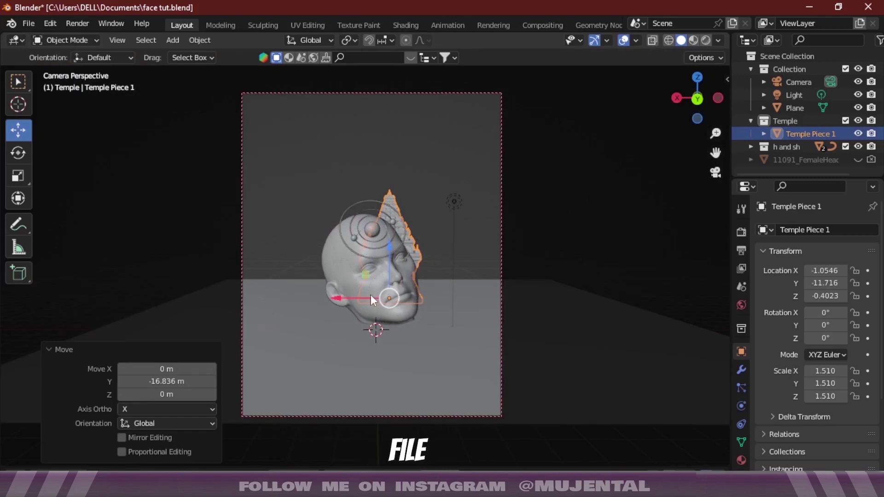
pyautogui.moveTo(371, 299); pyautogui.dragTo(351, 299)
pyautogui.press('s')
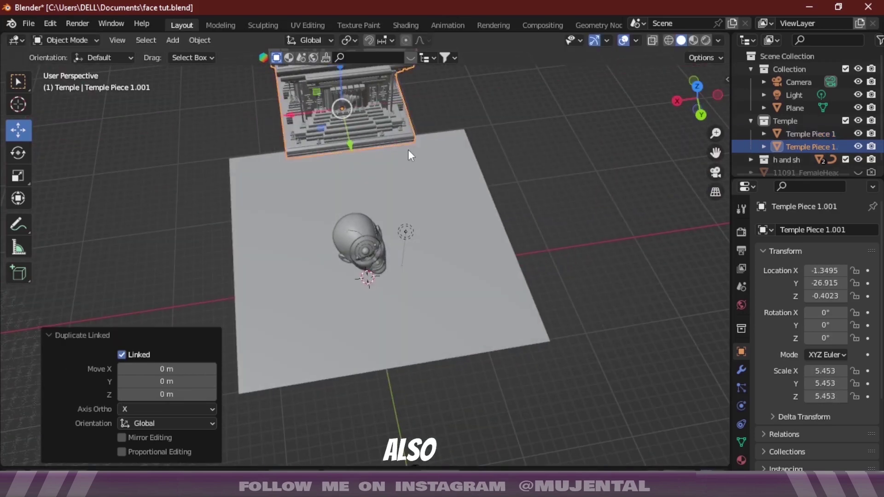
# Move the linked temple duplicate about 23 m forward along the Y axis
pyautogui.press('g')
pyautogui.press('y')
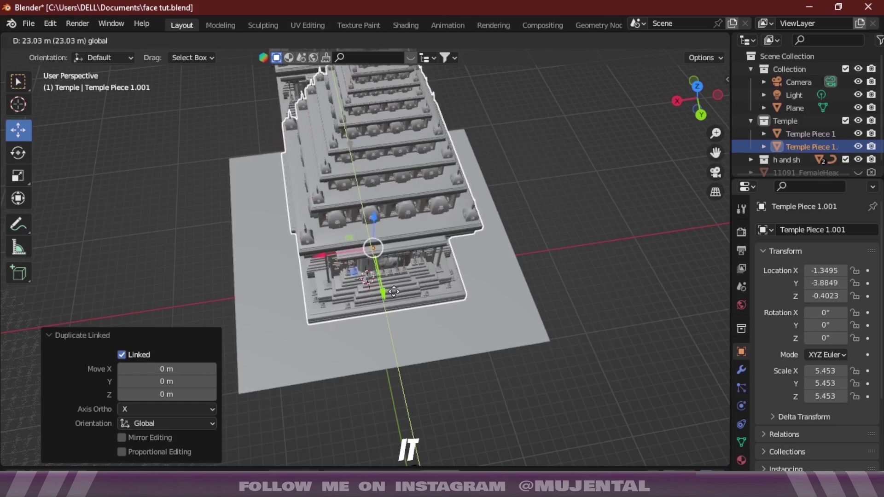
pyautogui.click(396, 300)
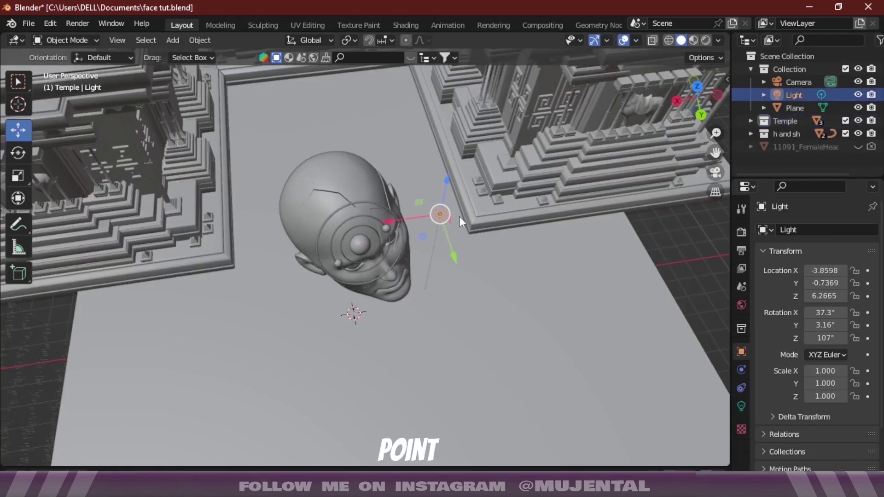
# Delete the existing light and make Collection the active collection
pyautogui.press('x')
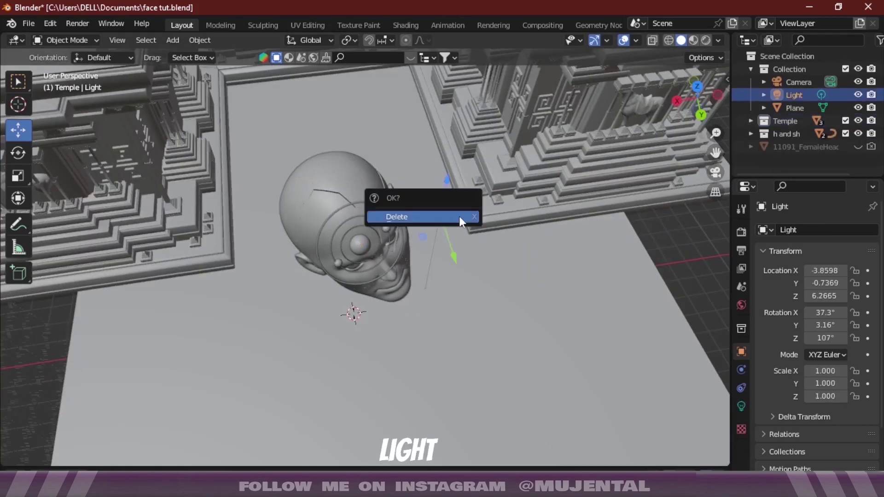
pyautogui.click(463, 217)
pyautogui.click(790, 69)
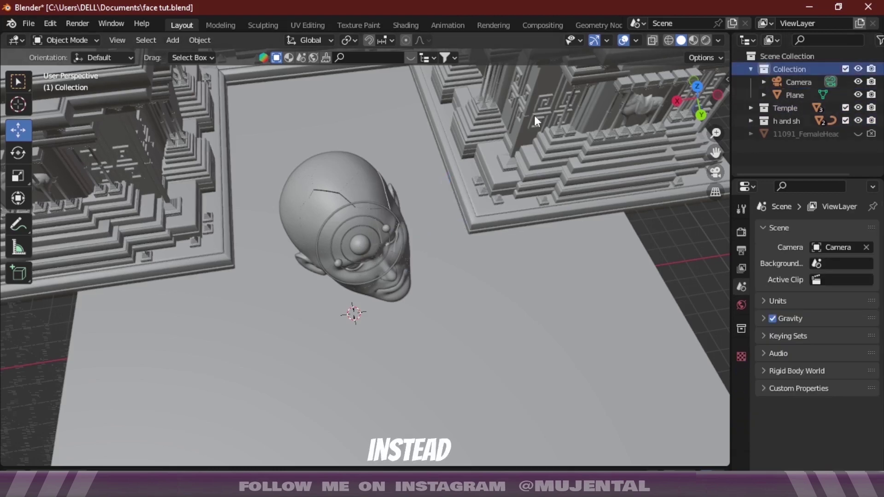
# Add an area light and scale it up to 4.382
pyautogui.hotkey('shift', 'a')
pyautogui.moveTo(405, 129)
pyautogui.click(494, 330)
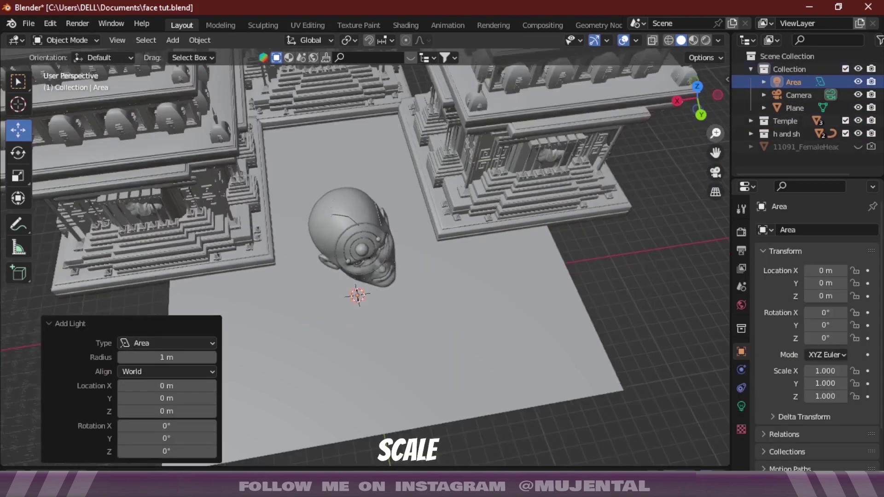
pyautogui.press('s')
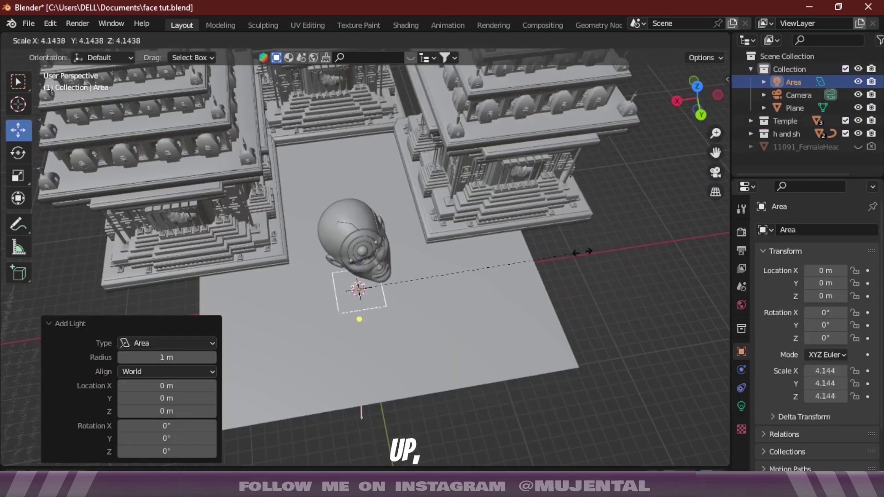
pyautogui.click(628, 116)
# Position the area light by moving it along Z, Y and X, and rotate it to aim at the head
pyautogui.moveTo(697, 85); pyautogui.dragTo(723, 43)
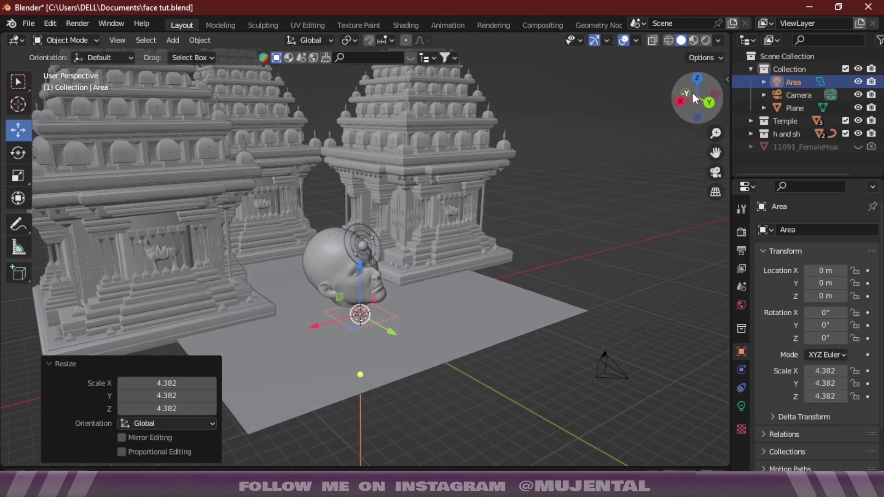
pyautogui.press('g')
pyautogui.press('z')
pyautogui.press('g')
pyautogui.press('y')
pyautogui.moveTo(697, 97); pyautogui.dragTo(693, 133)
pyautogui.press('g')
pyautogui.press('x')
pyautogui.press('g')
pyautogui.press('z')
pyautogui.click(19, 152)
pyautogui.moveTo(337, 218); pyautogui.dragTo(346, 218)
# Preview the whole scene through the camera in rendered shading and open the camera's settings
pyautogui.click(715, 172)
pyautogui.scroll(1, 697, 106)
pyautogui.click(784, 56)
pyautogui.click(689, 40)
pyautogui.click(742, 383)
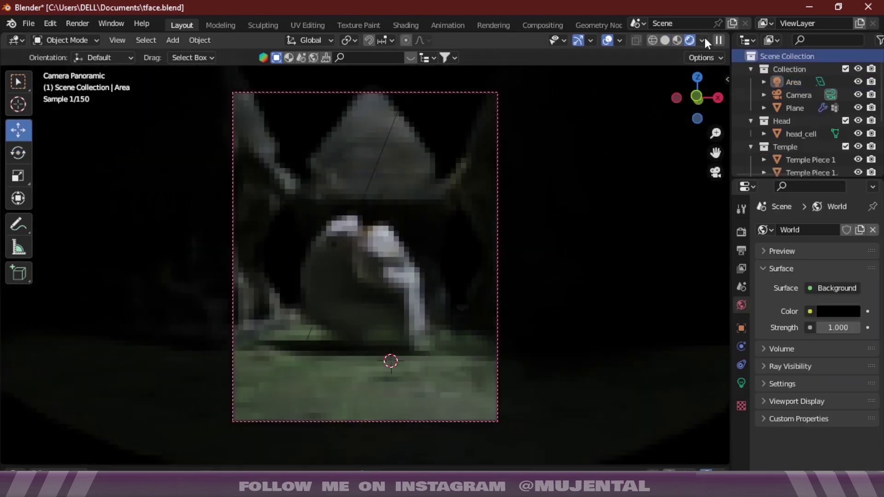
pyautogui.click(830, 95)
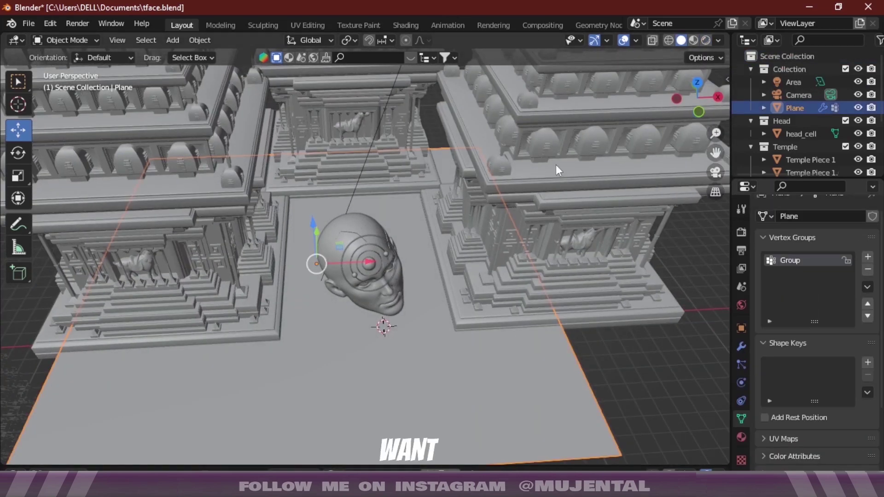
# Review the ground plane's vertex group settings and put the plane into Weight Paint mode
pyautogui.scroll(-1, 798, 356)
pyautogui.scroll(-1, 797, 356)
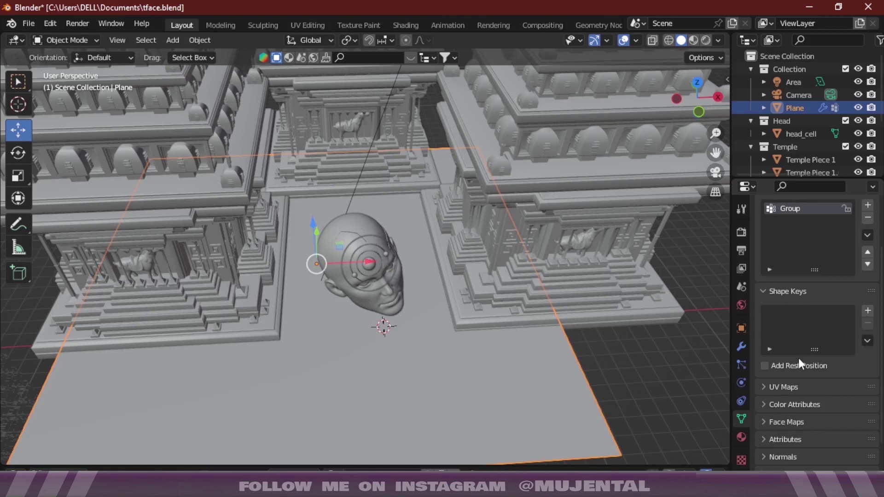
pyautogui.scroll(-1, 789, 355)
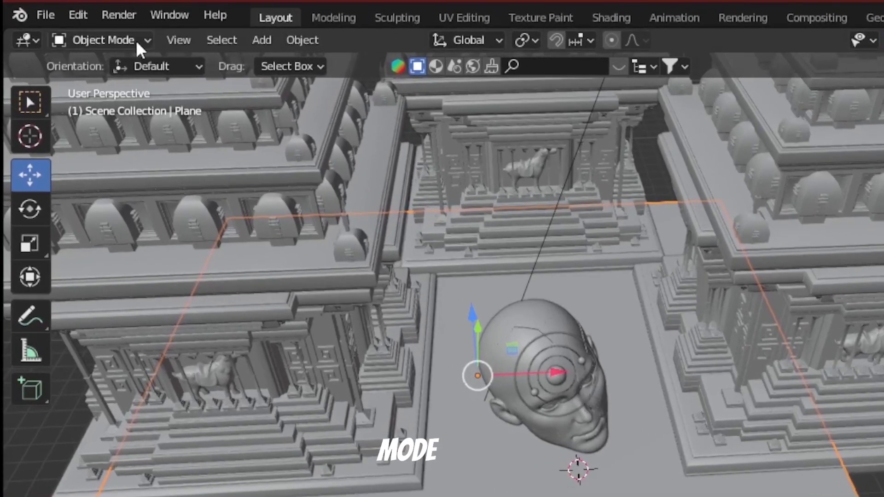
pyautogui.click(88, 41)
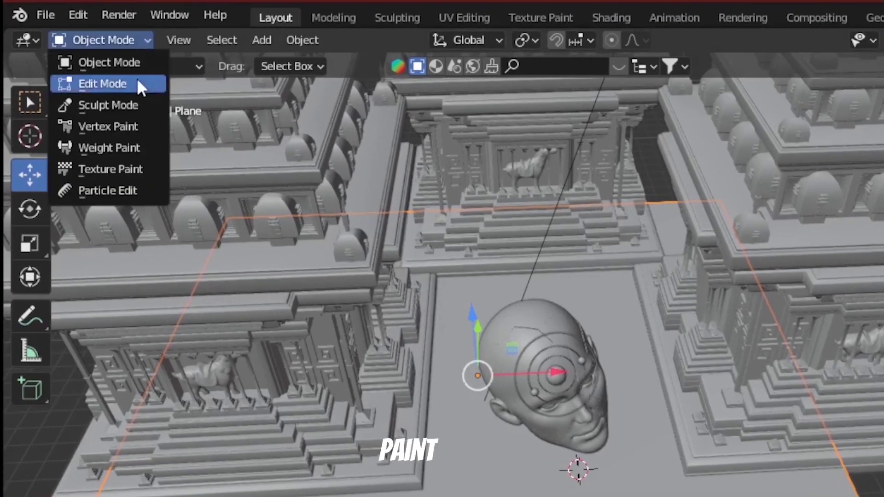
pyautogui.click(138, 148)
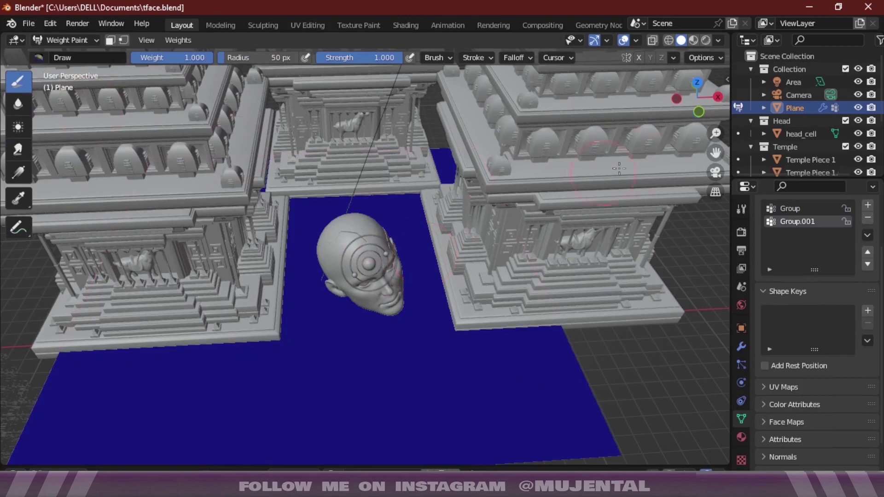
# Paint weight patches on the ground along the temple bases and in spots in front of the head, and name the vertex group grass
pyautogui.scroll(2, 619, 168)
pyautogui.moveTo(409, 173); pyautogui.dragTo(432, 208)
pyautogui.moveTo(309, 173); pyautogui.dragTo(276, 216)
pyautogui.moveTo(269, 313); pyautogui.dragTo(264, 341)
pyautogui.moveTo(439, 278); pyautogui.dragTo(446, 311)
pyautogui.press('KP_0')
pyautogui.moveTo(251, 385); pyautogui.dragTo(255, 383)
pyautogui.click(479, 389)
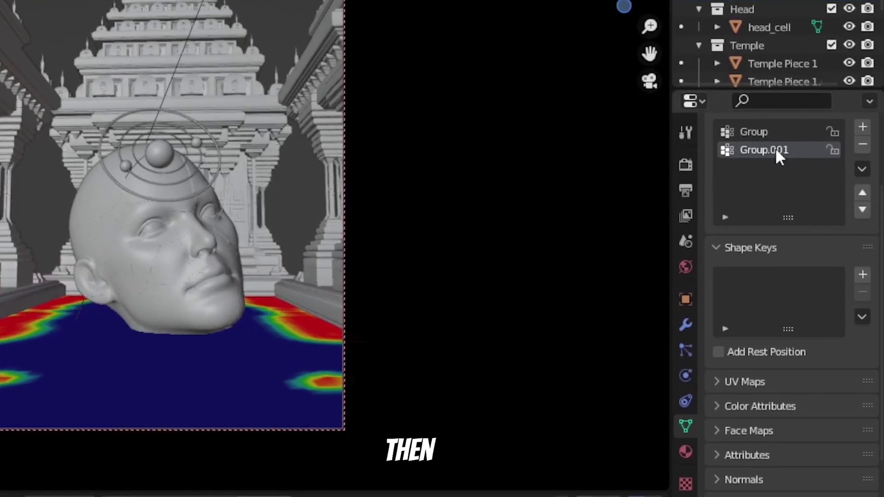
pyautogui.doubleClick(764, 150)
pyautogui.write('gro')
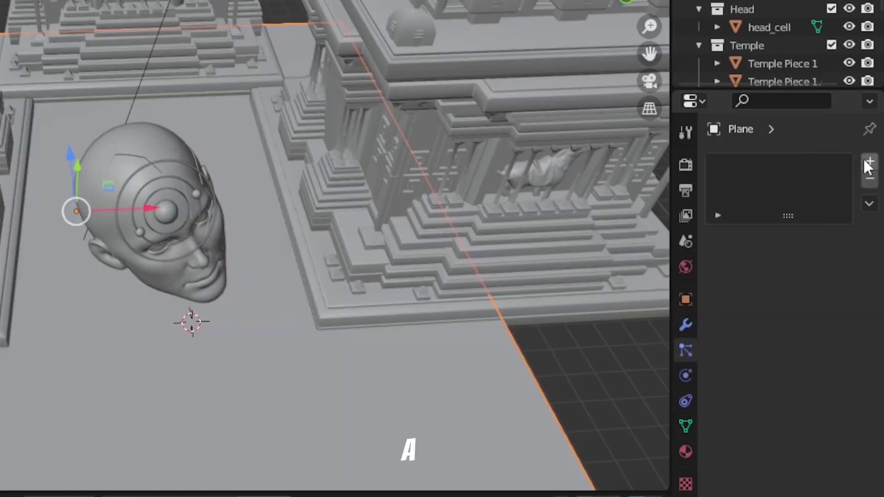
# Add a hair particle system to the ground plane with the advanced settings and rotation enabled
pyautogui.click(868, 162)
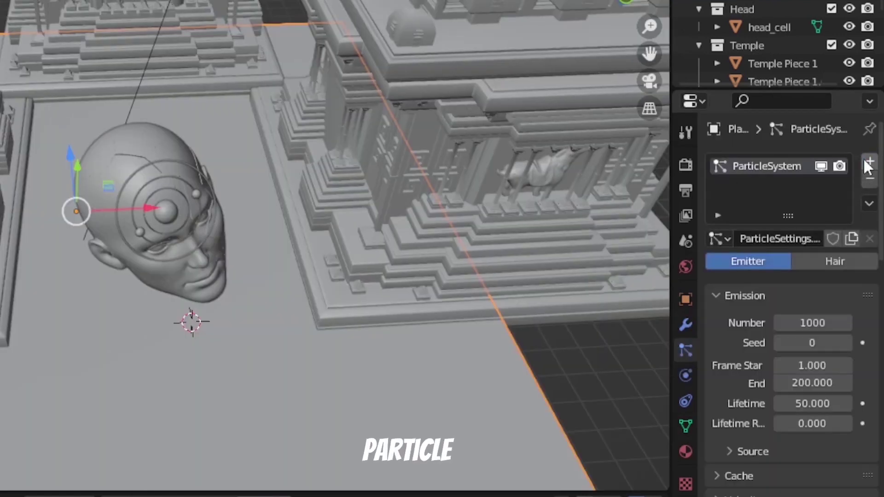
pyautogui.click(829, 260)
pyautogui.click(810, 285)
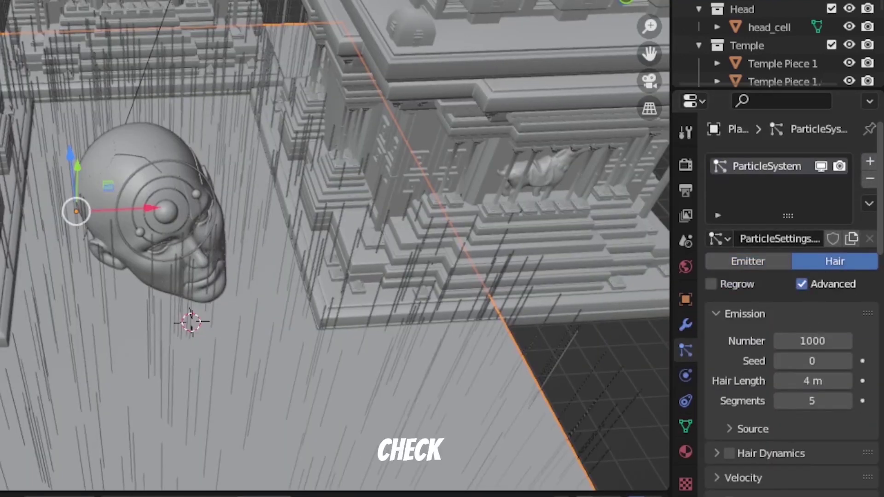
pyautogui.scroll(-5, 809, 325)
pyautogui.scroll(-5, 792, 276)
pyautogui.click(730, 280)
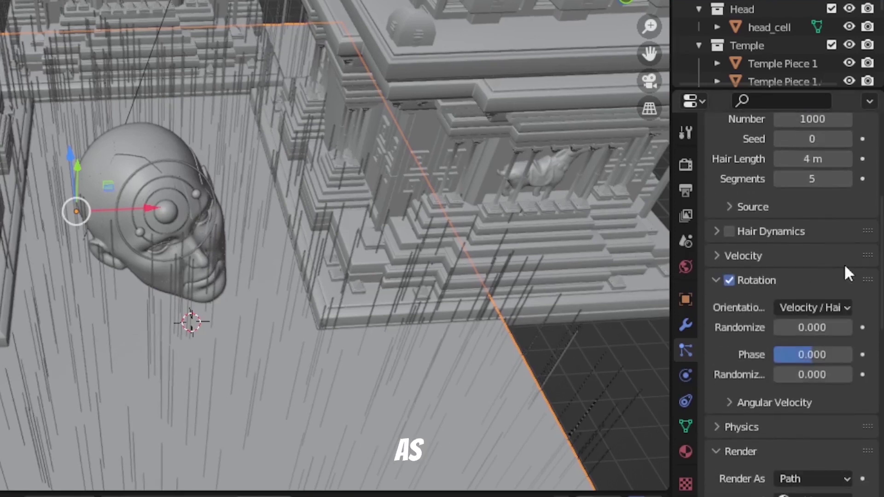
# Render the particles as an object, using the MT_PM_V60_Ophiop grass model as the instance object
pyautogui.scroll(-7, 790, 299)
pyautogui.click(813, 314)
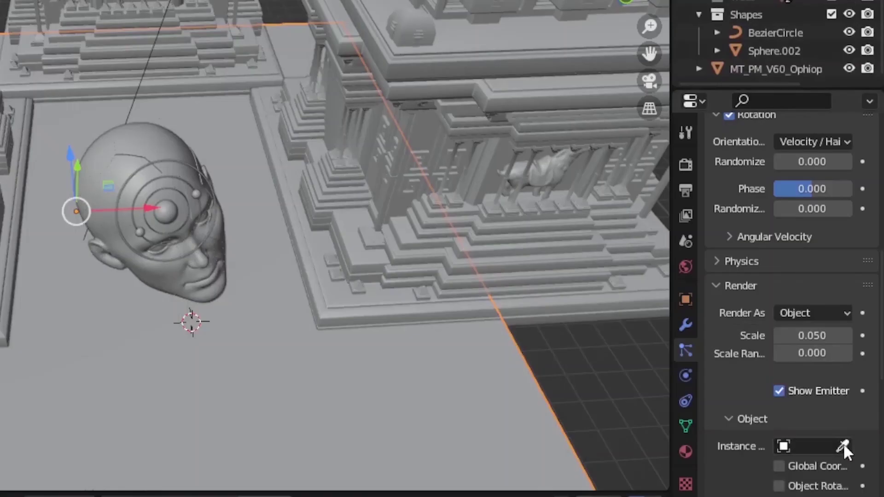
pyautogui.click(843, 442)
pyautogui.click(813, 69)
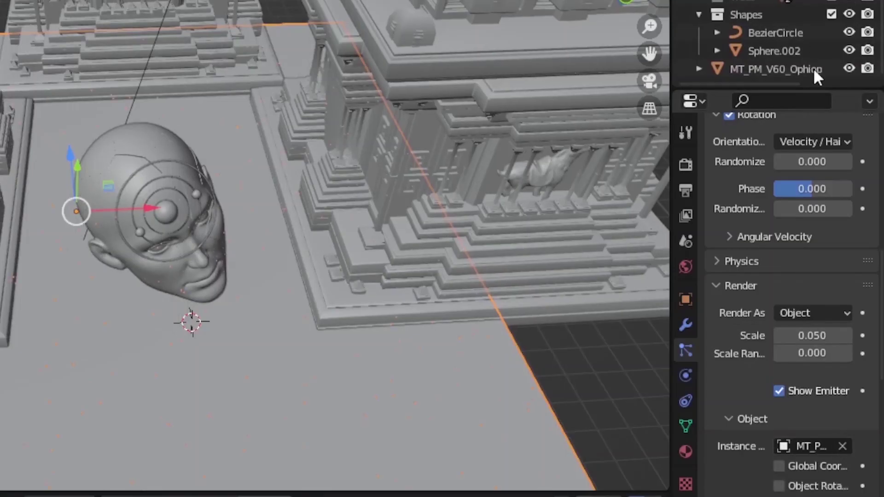
# Assign the grass vertex group to the particle system's density
pyautogui.scroll(-15, 829, 328)
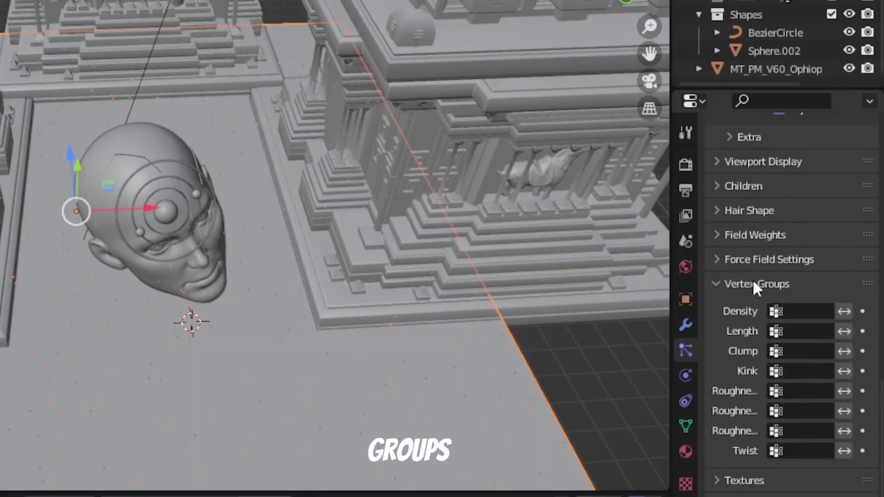
pyautogui.click(796, 310)
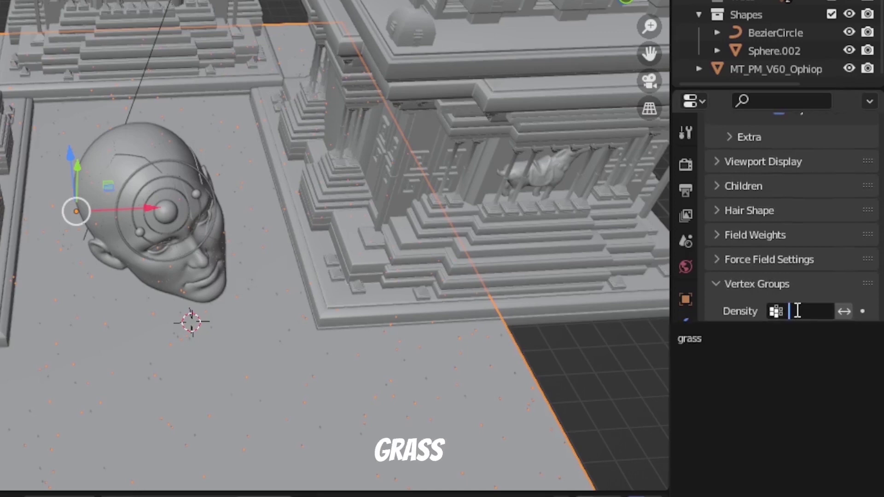
pyautogui.click(736, 338)
# Set the orientation axis of the particles' rotation to Object Y
pyautogui.moveTo(649, 26)
pyautogui.mouseDown()
pyautogui.moveTo(649, 59)
pyautogui.moveTo(649, 9)
pyautogui.mouseUp()
pyautogui.moveTo(649, 28); pyautogui.dragTo(649, 4)
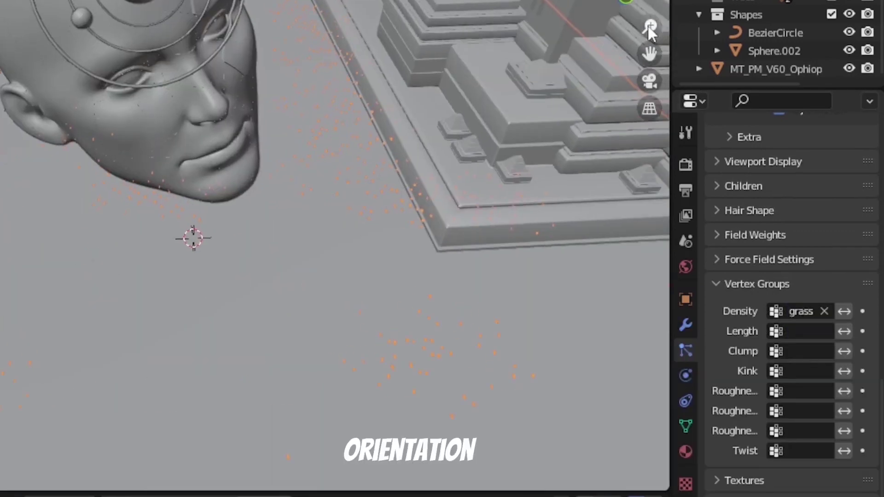
pyautogui.moveTo(880, 391); pyautogui.dragTo(879, 285)
pyautogui.scroll(8, 879, 291)
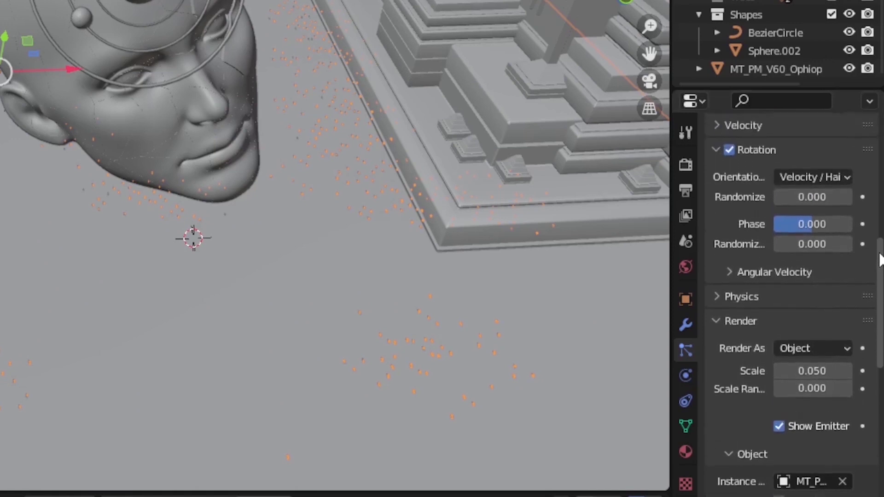
pyautogui.click(827, 248)
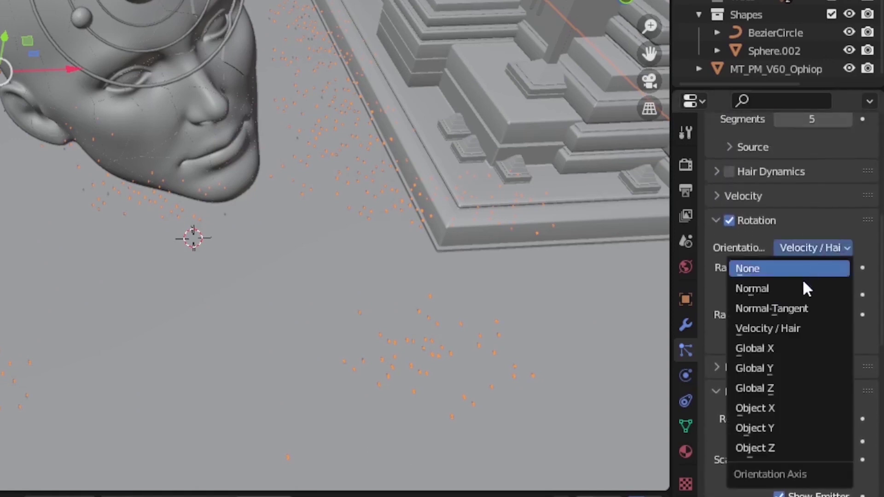
pyautogui.click(765, 427)
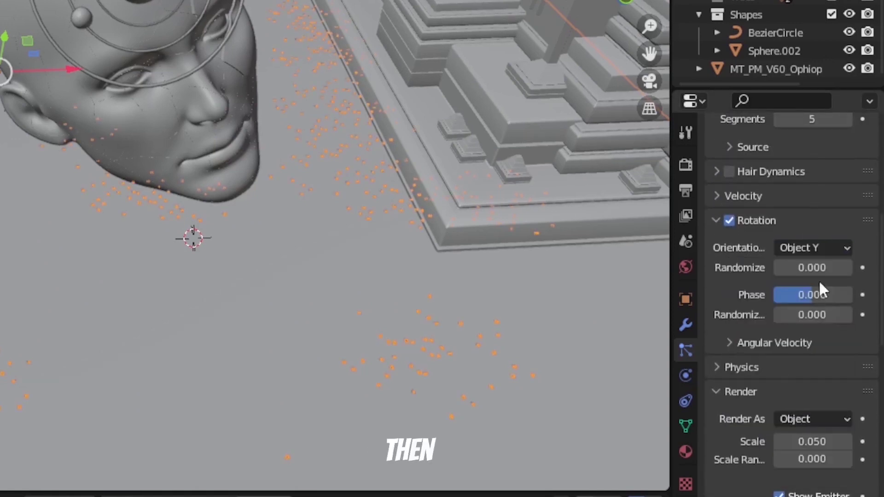
# Set the render scale of the grass particles to 0.350
pyautogui.click(813, 439)
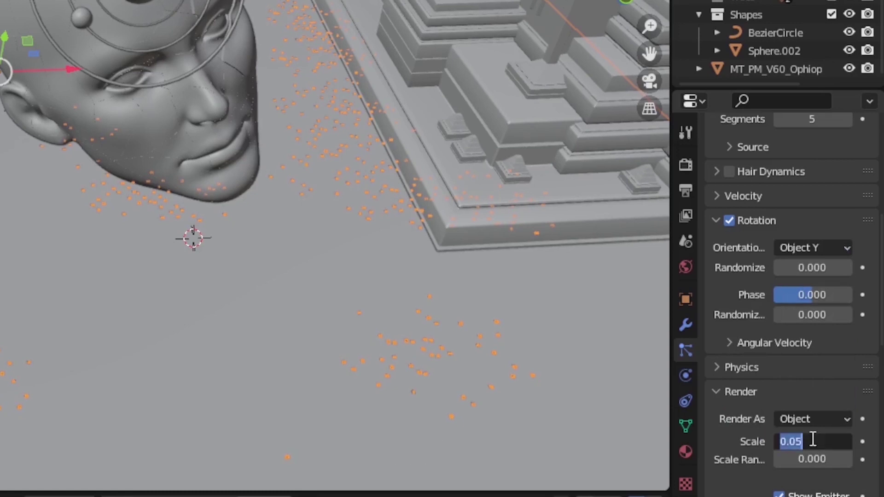
pyautogui.write('.350')
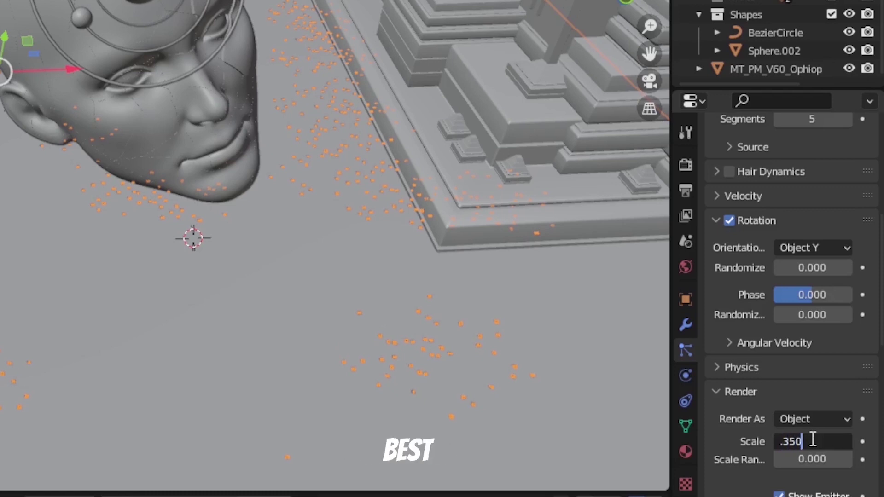
pyautogui.press('Return')
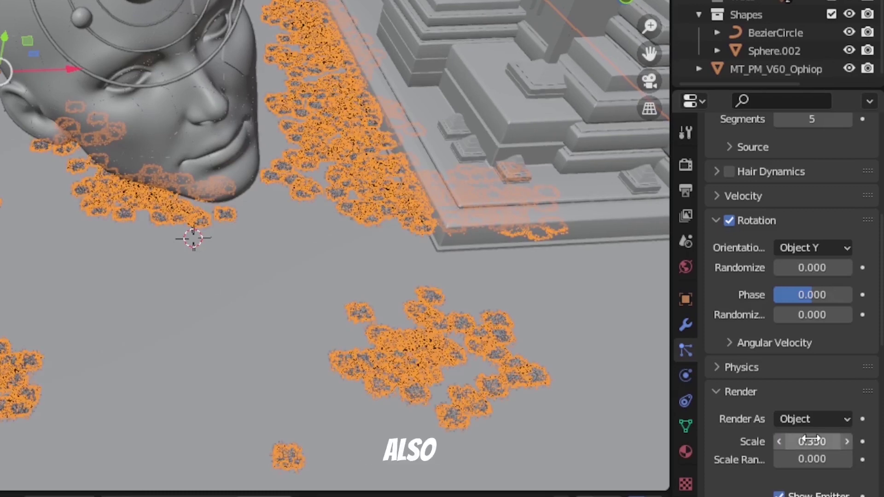
# Set the grass particle number to 1100 and the hair length to 4.5 m, and preview the scene in rendered shading
pyautogui.scroll(8, 815, 249)
pyautogui.click(820, 245)
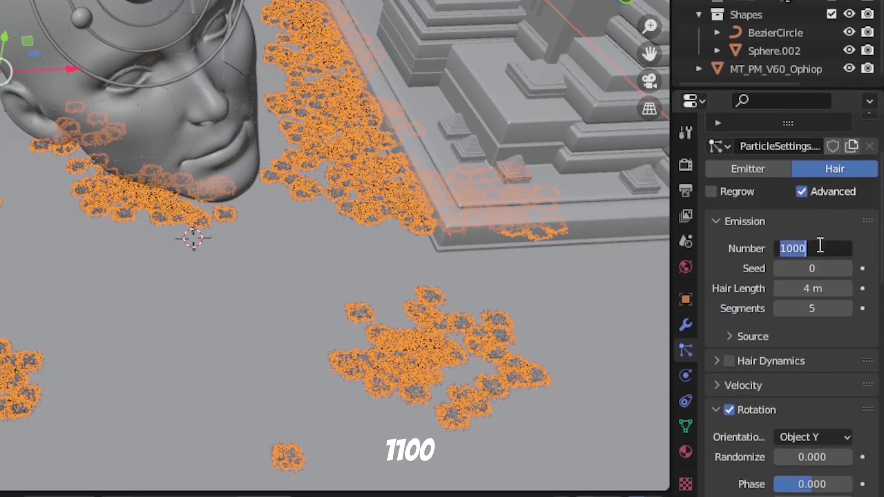
pyautogui.write('1100')
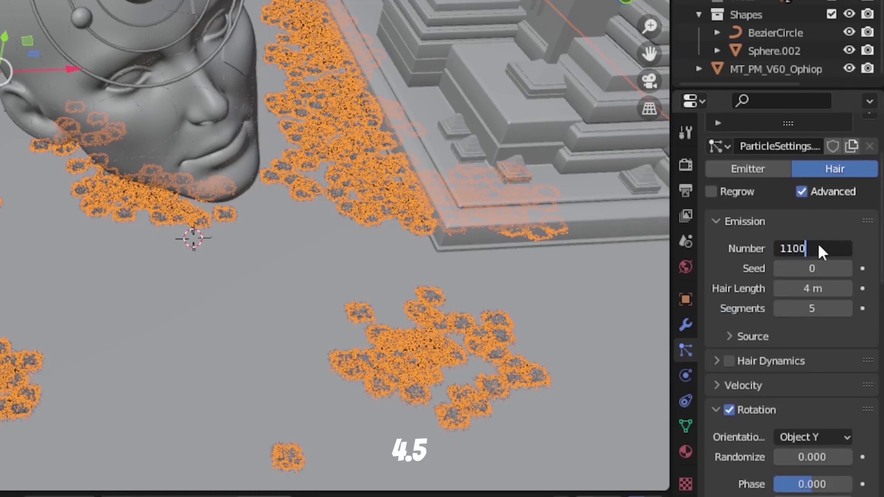
pyautogui.press('Return')
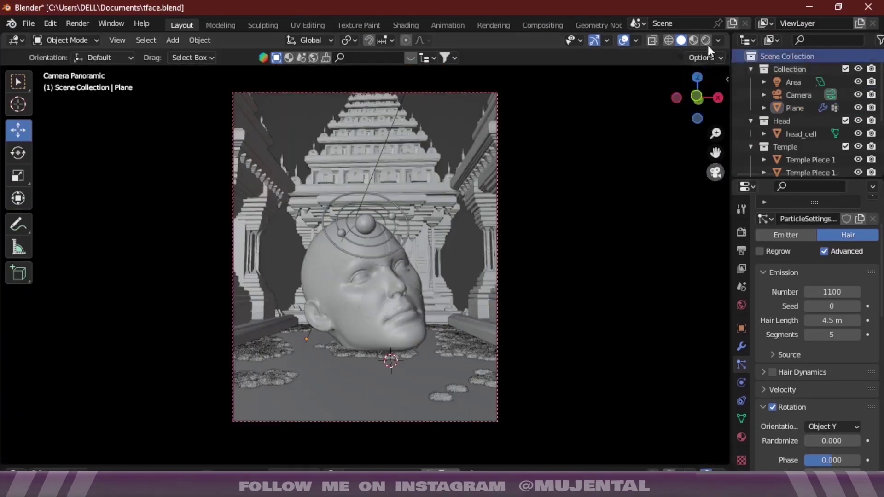
pyautogui.click(706, 40)
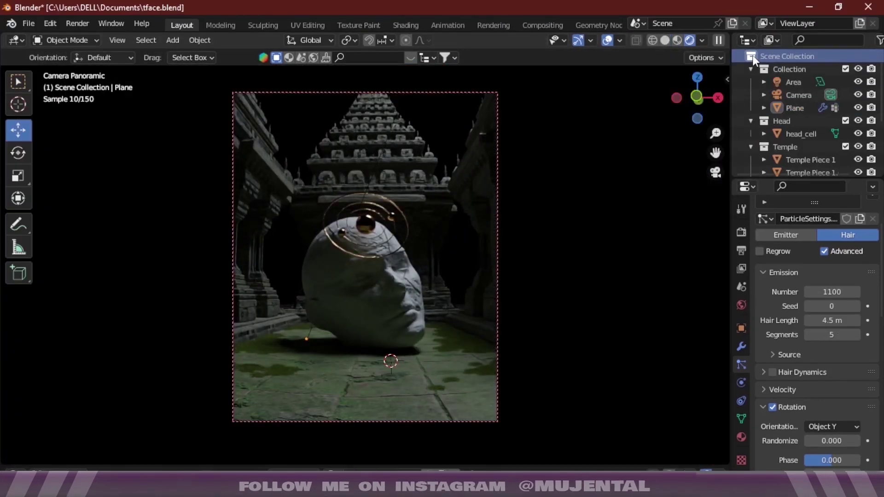
pyautogui.click(665, 40)
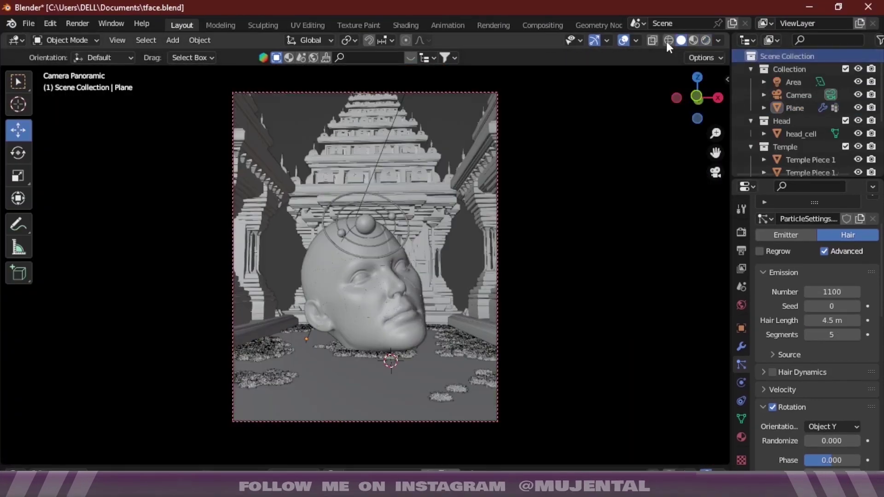
# Assign a Principled Volume shader to the world's volume
pyautogui.scroll(3, 755, 294)
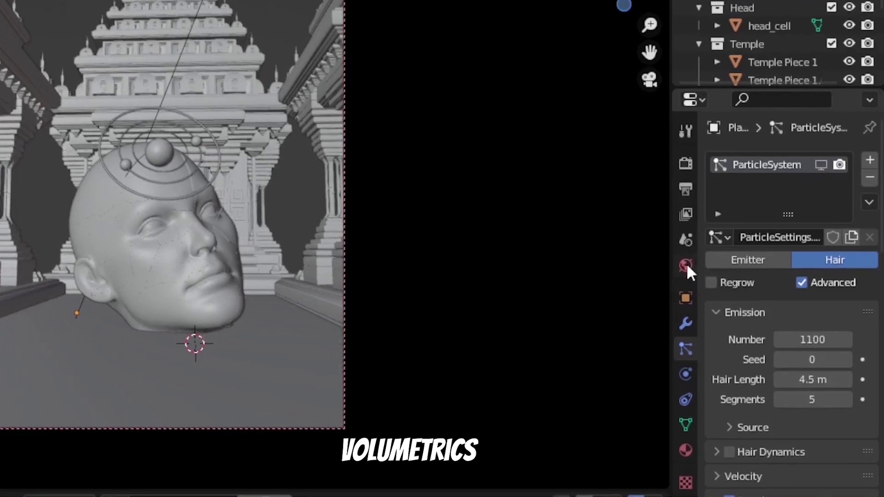
pyautogui.click(729, 295)
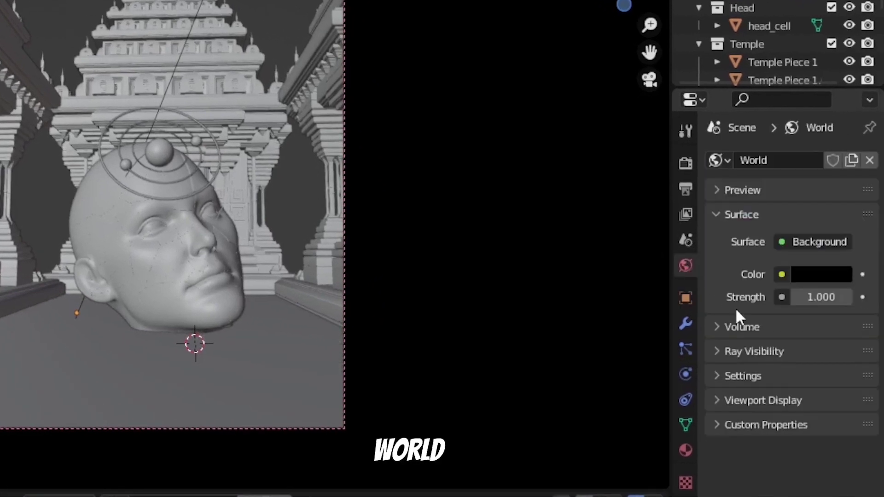
pyautogui.click(719, 326)
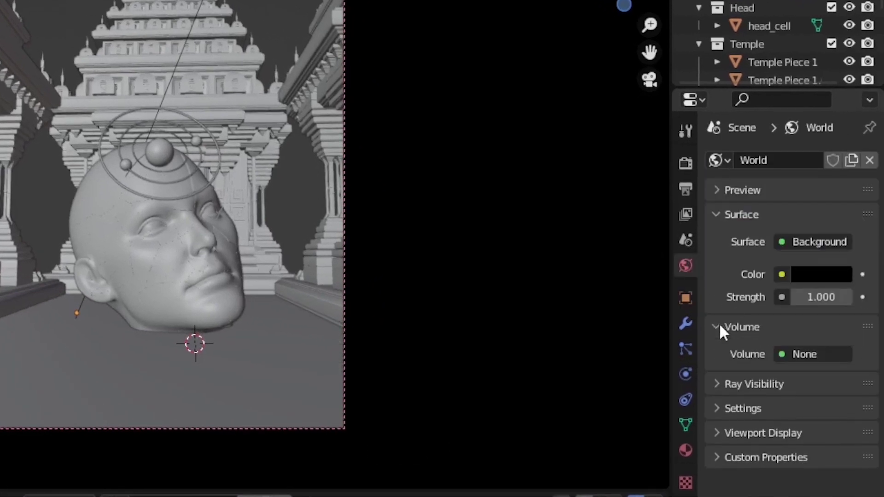
pyautogui.click(799, 354)
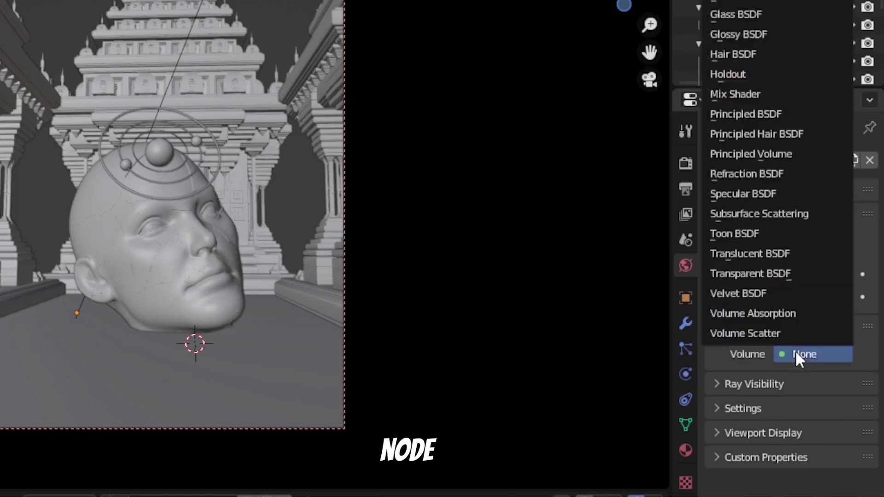
pyautogui.click(769, 156)
# Set the world volume's density to 0.010 and its color to a pale blue, and preview the fog in rendered shading
pyautogui.doubleClick(824, 432)
pyautogui.write('01')
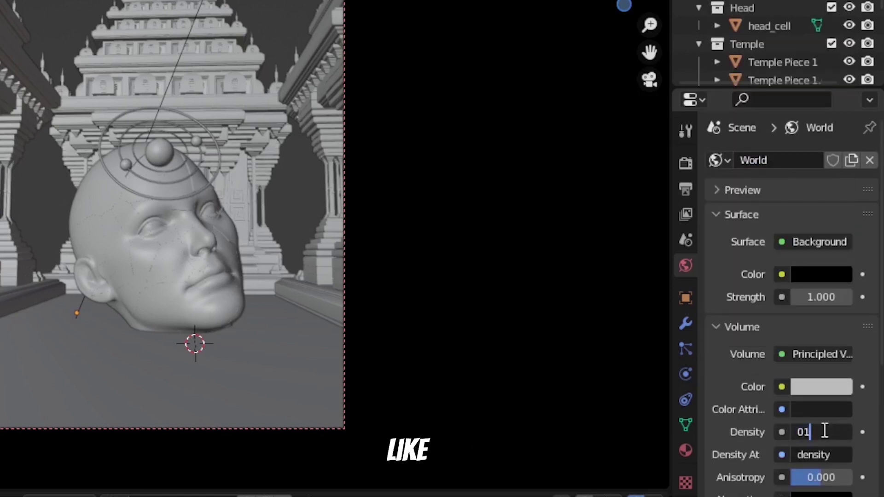
pyautogui.write('.0')
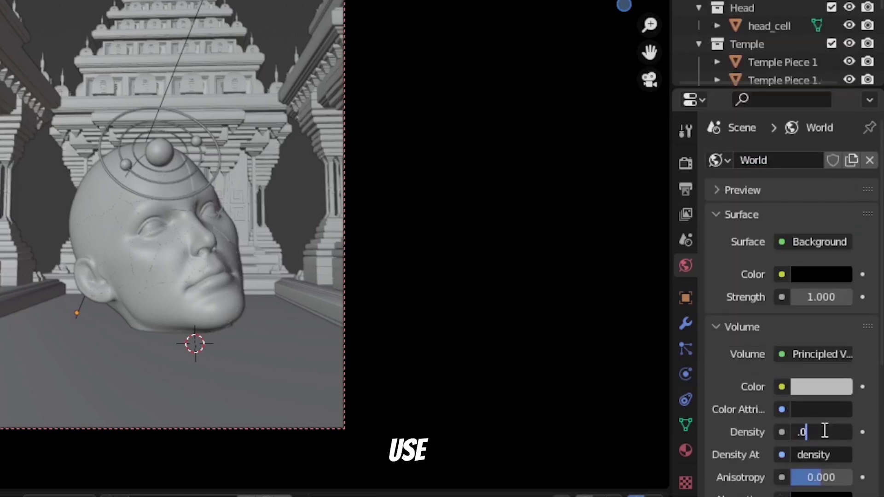
pyautogui.press('Return')
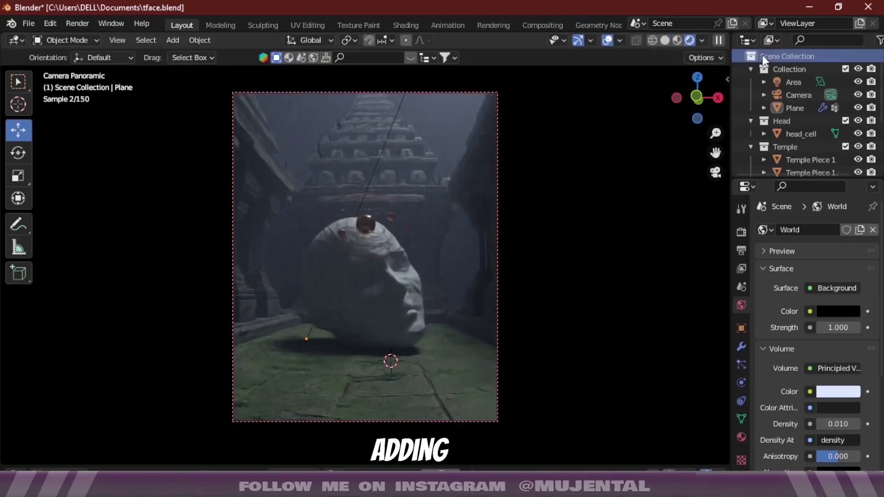
# Unhide the two background trees in the Trees collection and preview the scene through the camera
pyautogui.click(664, 40)
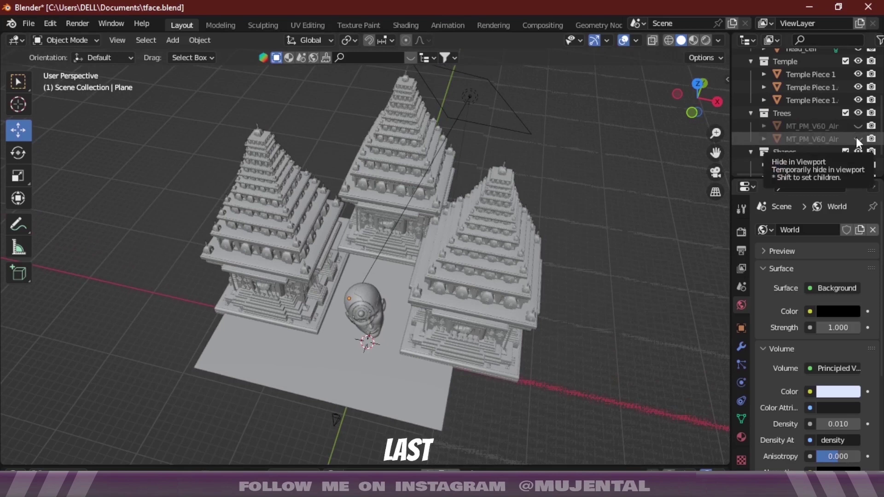
pyautogui.click(858, 138)
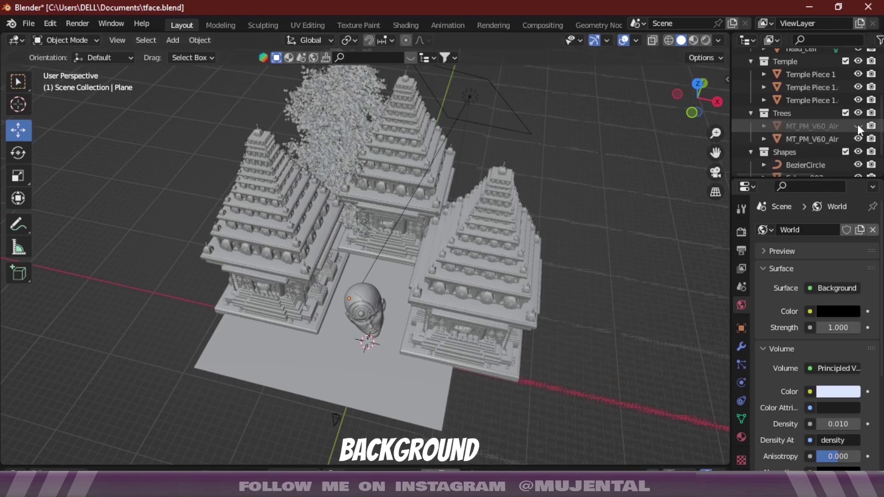
pyautogui.click(857, 125)
pyautogui.moveTo(715, 152); pyautogui.dragTo(714, 152)
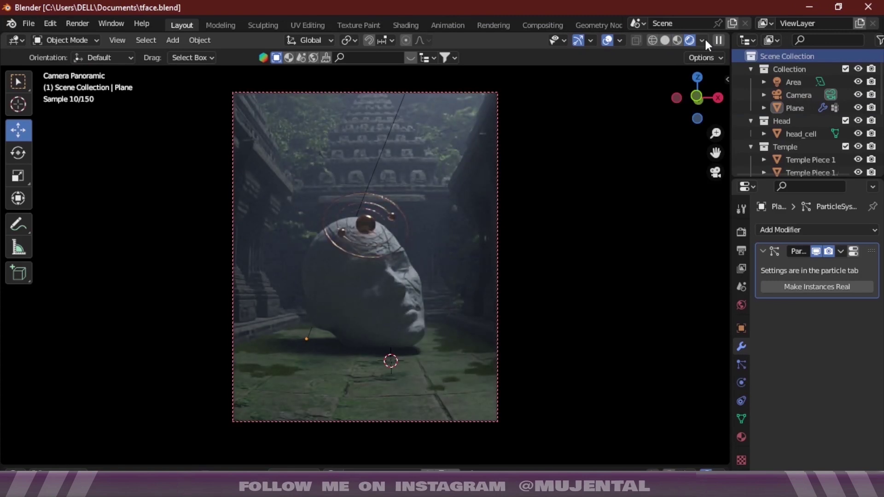
# Switch the viewport to solid shading, then display the Cycles render settings and start rendering the final image
pyautogui.click(665, 41)
pyautogui.click(741, 250)
pyautogui.click(741, 231)
pyautogui.click(78, 24)
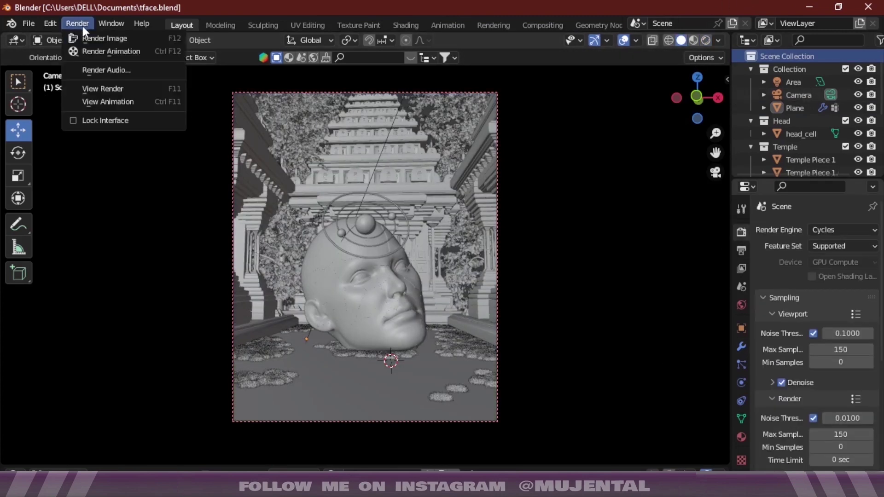